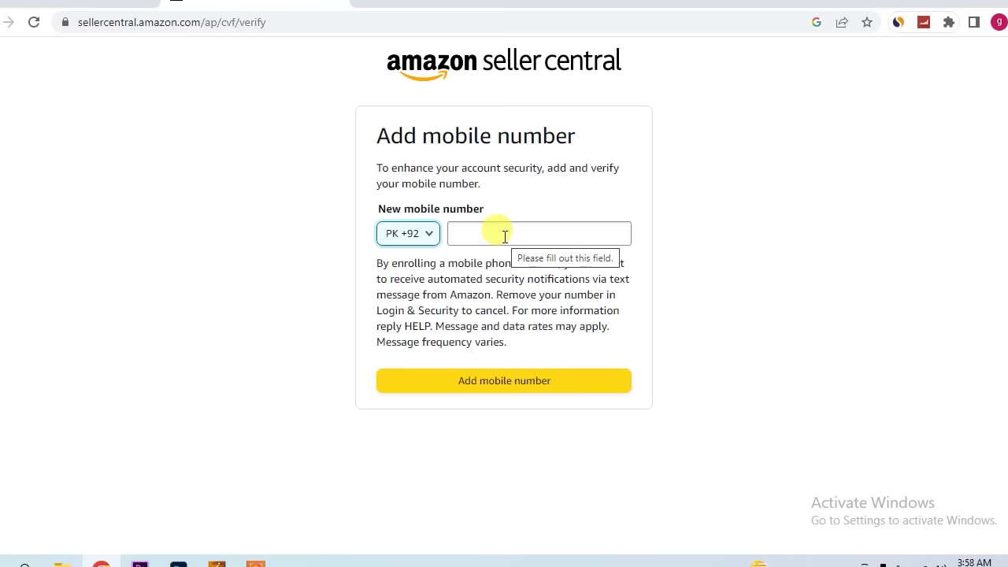
# Enter and verify the mobile phone number with its one-time code, then create the Amazon account
pyautogui.click(505, 234)
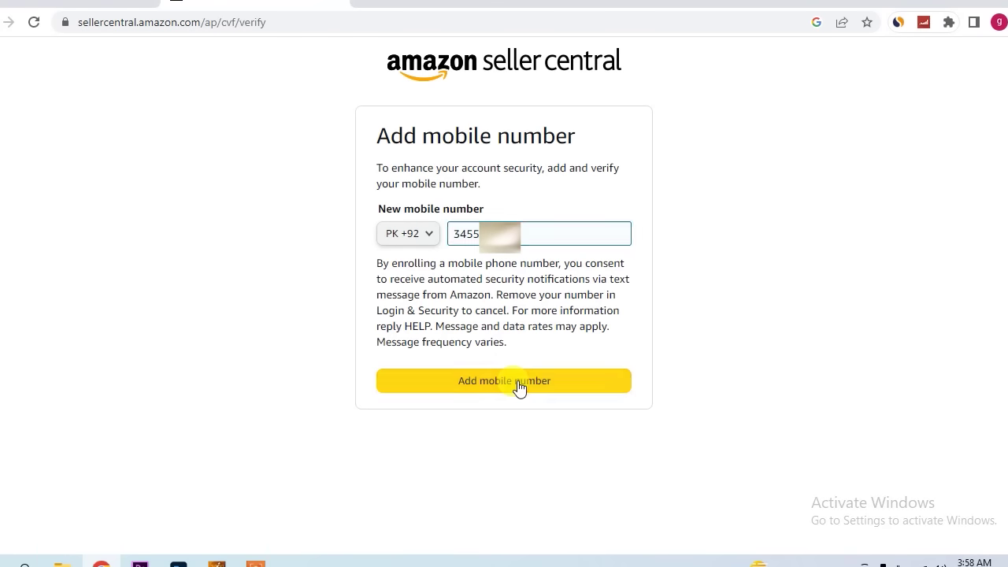
pyautogui.click(518, 383)
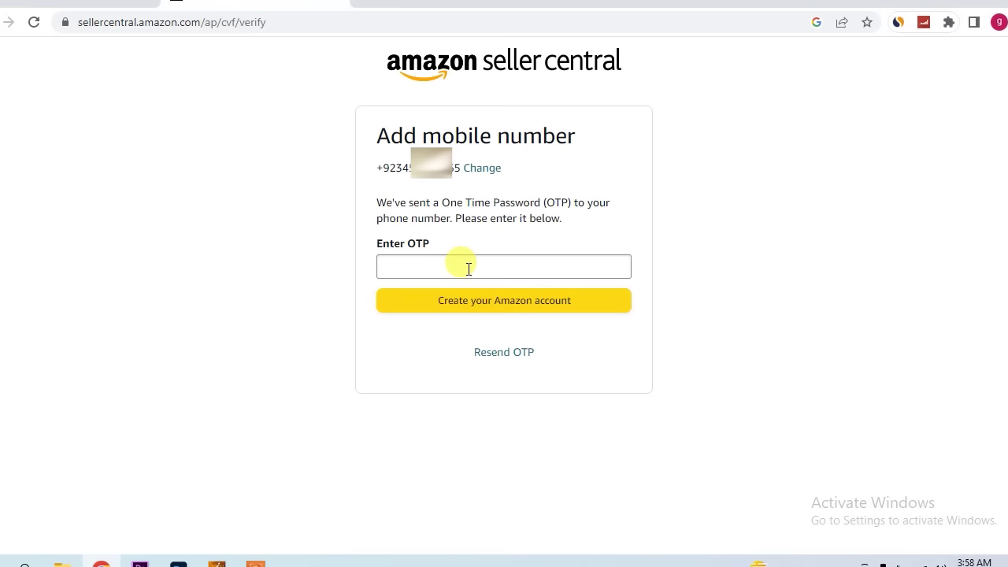
pyautogui.click(469, 270)
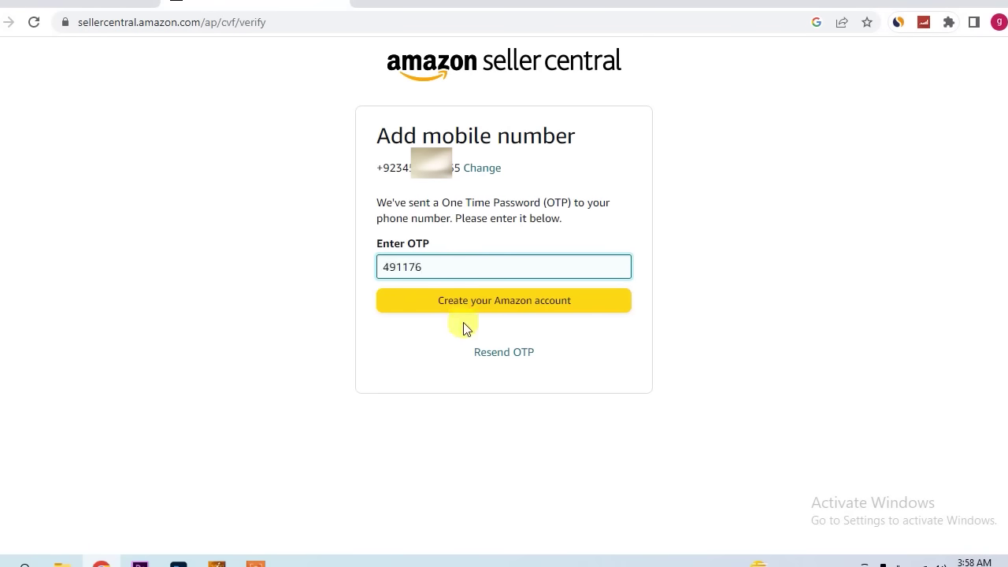
pyautogui.click(462, 308)
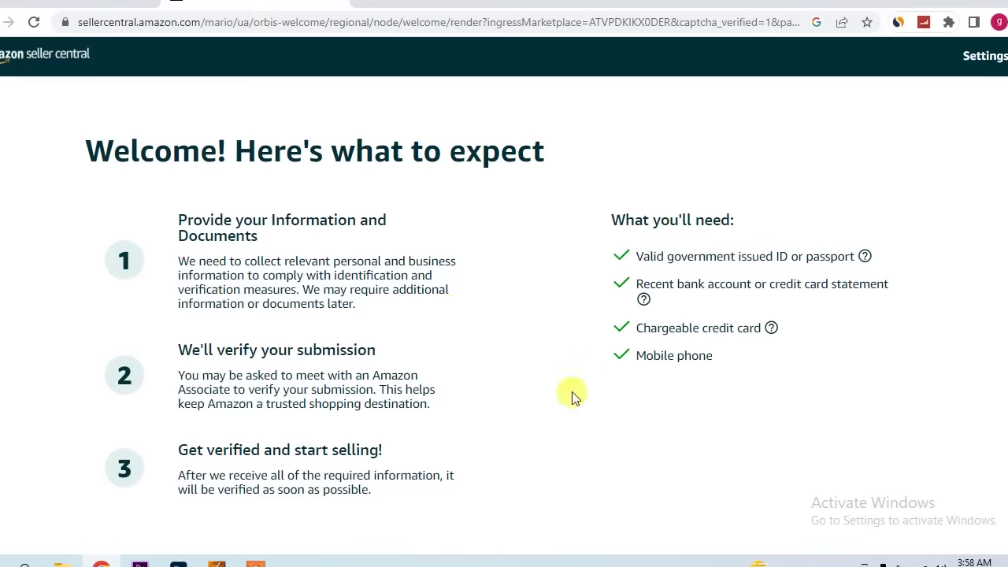
# Review the needed items (government ID, bank statement, credit card, mobile phone), then begin registration
pyautogui.scroll(-3, 573, 397)
pyautogui.scroll(2, 533, 291)
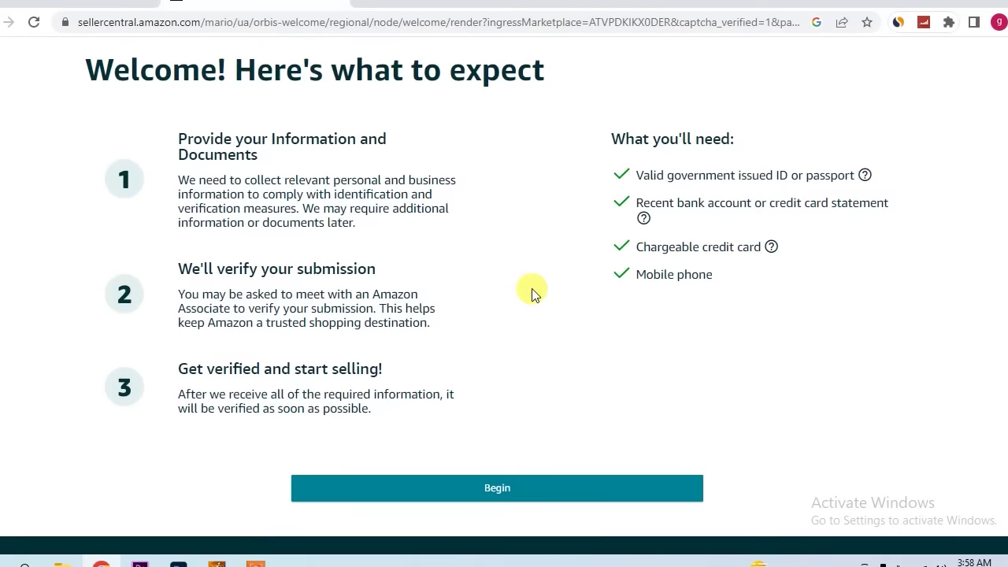
pyautogui.scroll(-2, 533, 291)
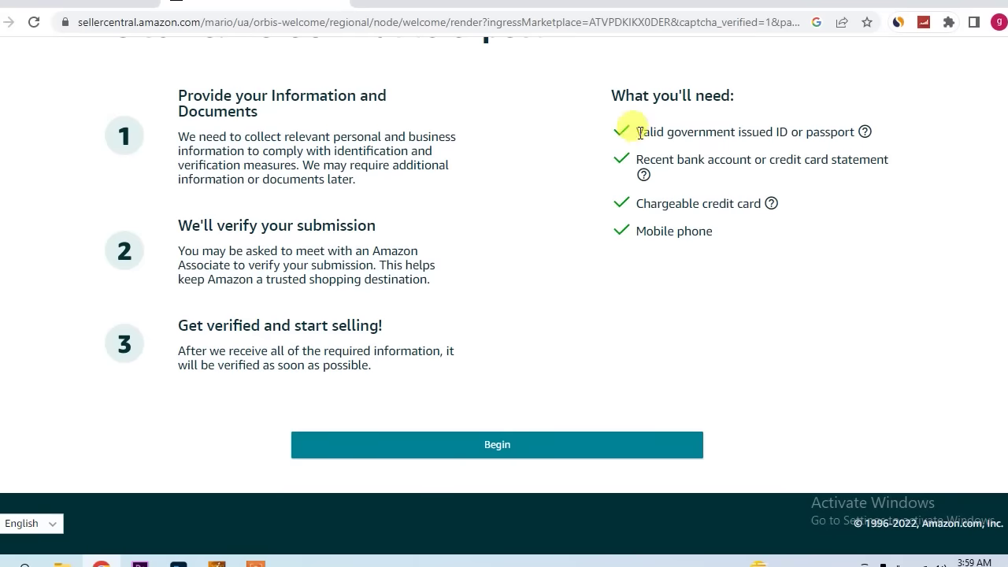
pyautogui.moveTo(636, 132); pyautogui.dragTo(783, 129)
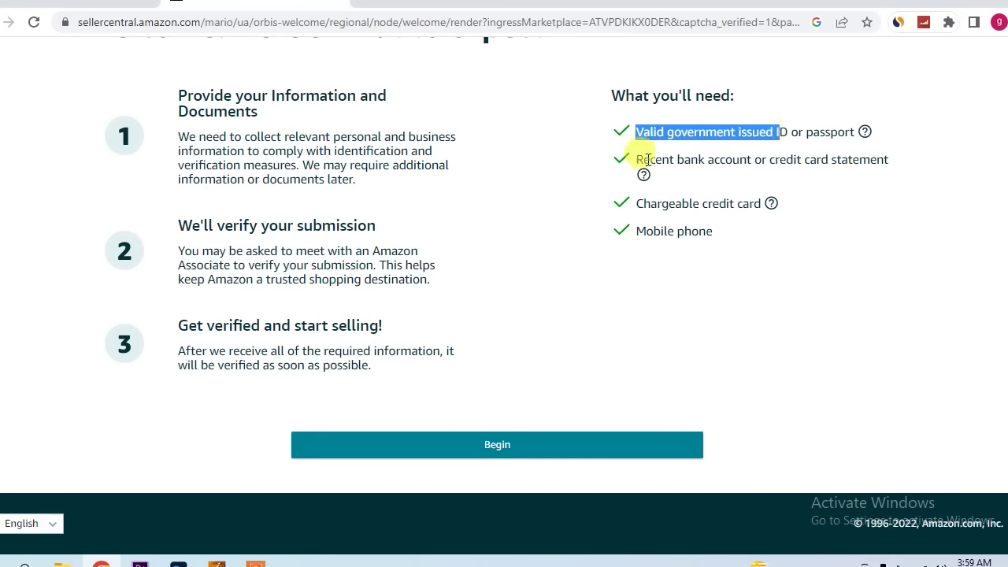
pyautogui.moveTo(645, 159); pyautogui.dragTo(745, 159)
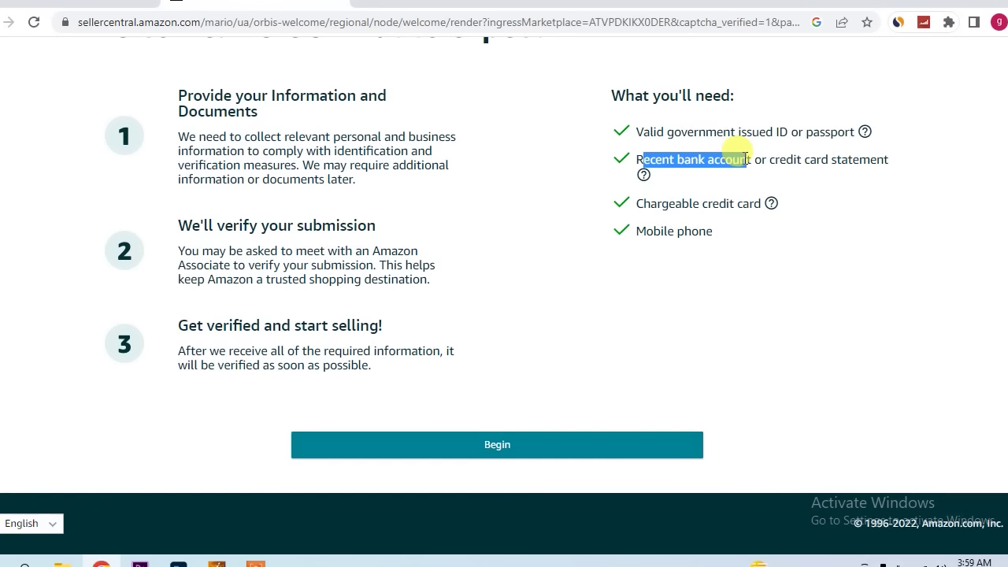
pyautogui.click(745, 158)
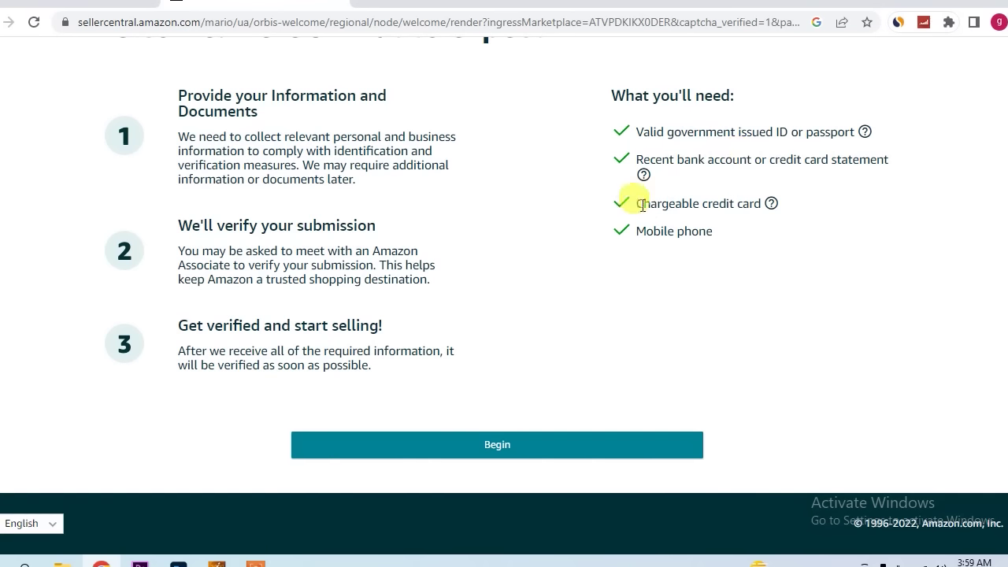
pyautogui.moveTo(642, 205); pyautogui.dragTo(741, 209)
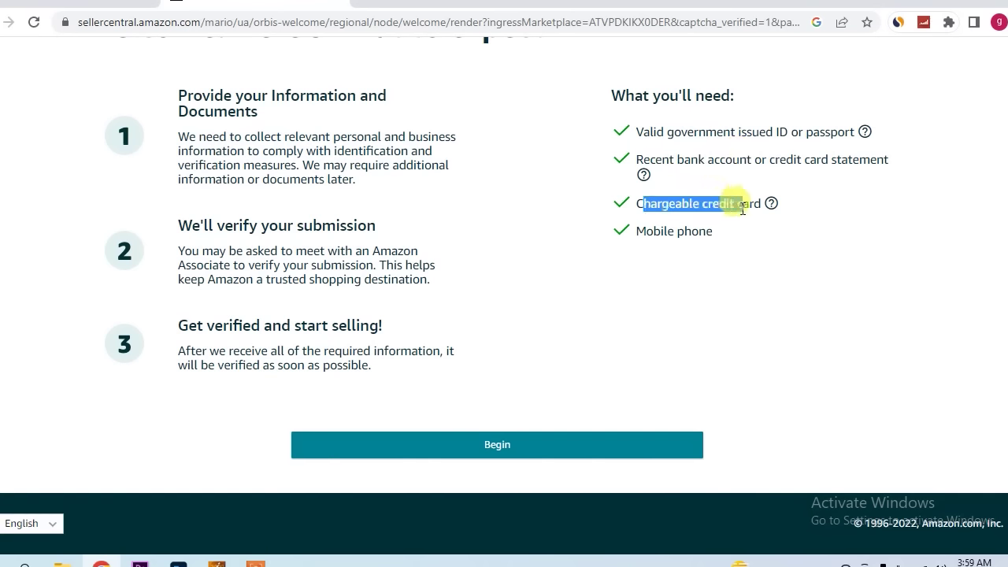
pyautogui.click(741, 209)
pyautogui.moveTo(653, 232); pyautogui.dragTo(712, 238)
pyautogui.moveTo(674, 203); pyautogui.dragTo(729, 204)
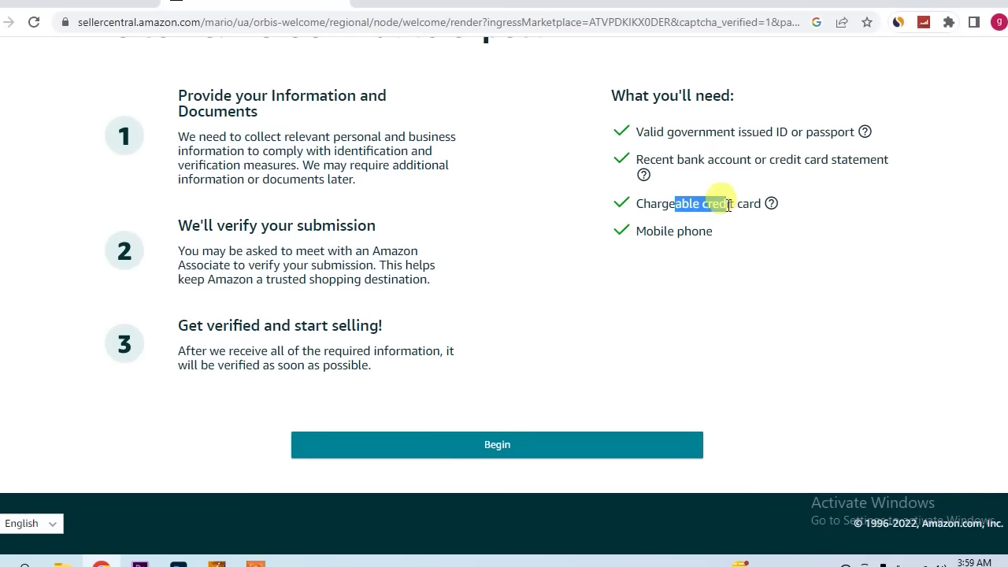
pyautogui.click(539, 368)
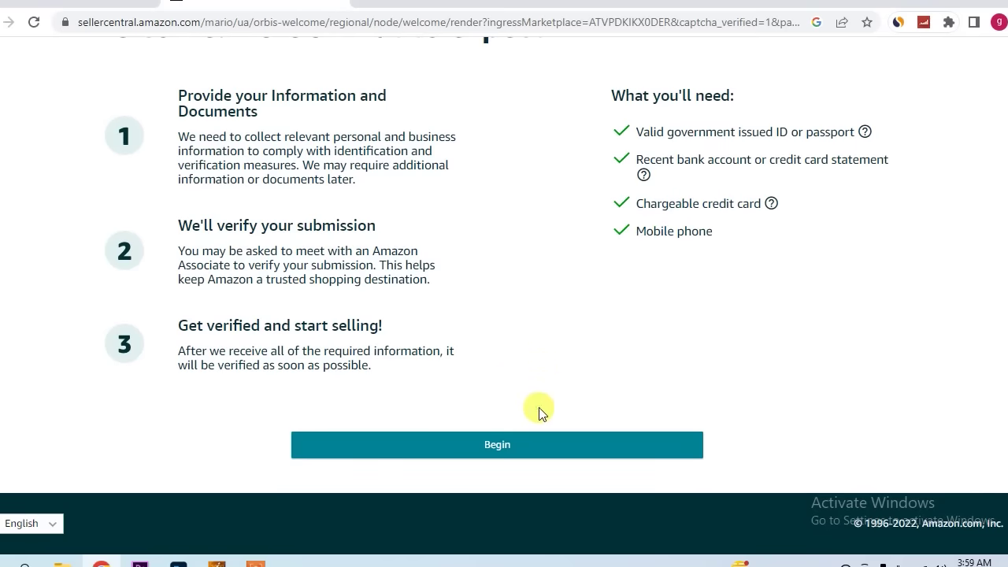
pyautogui.click(515, 449)
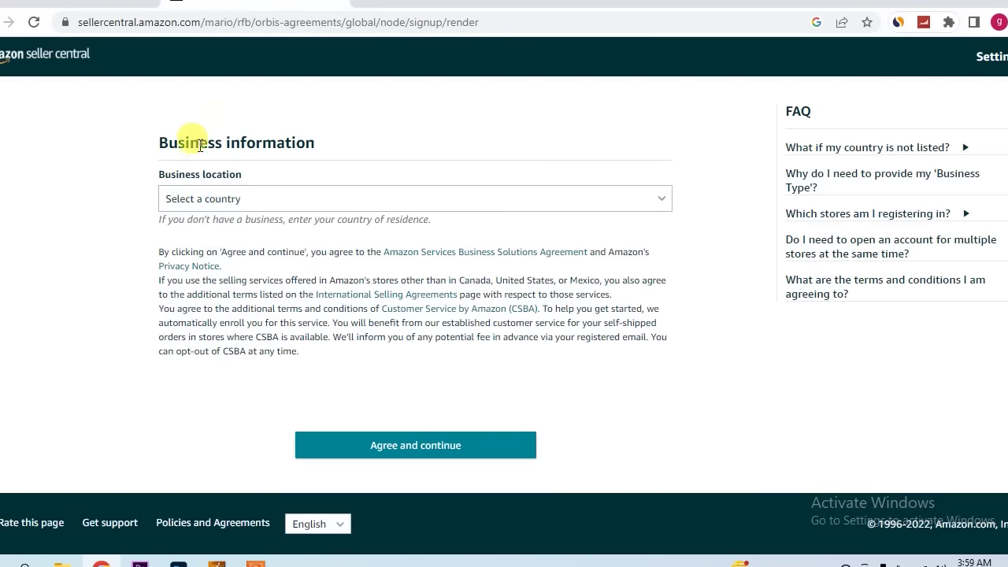
# Set the business location to Pakistan
pyautogui.click(282, 202)
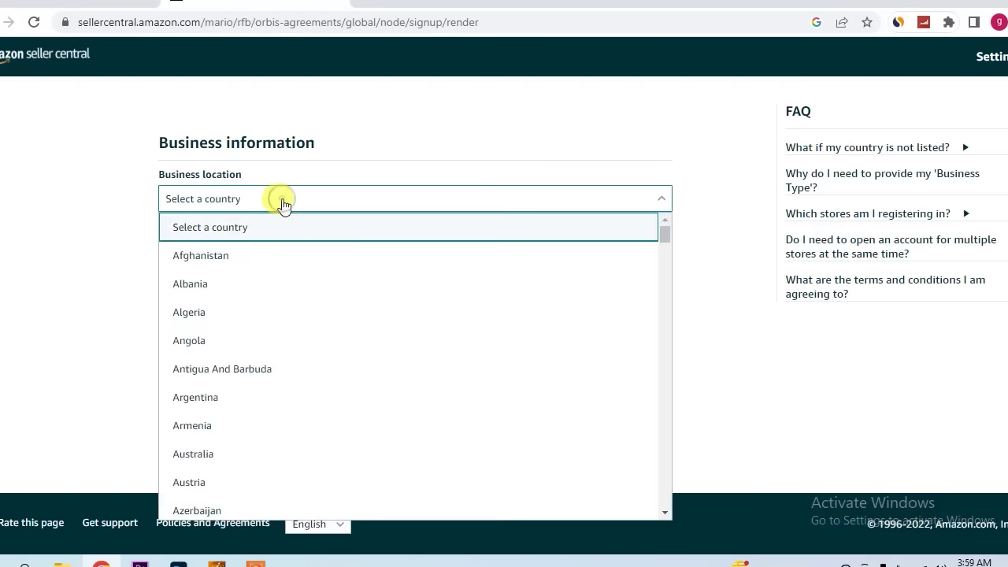
pyautogui.press('p')
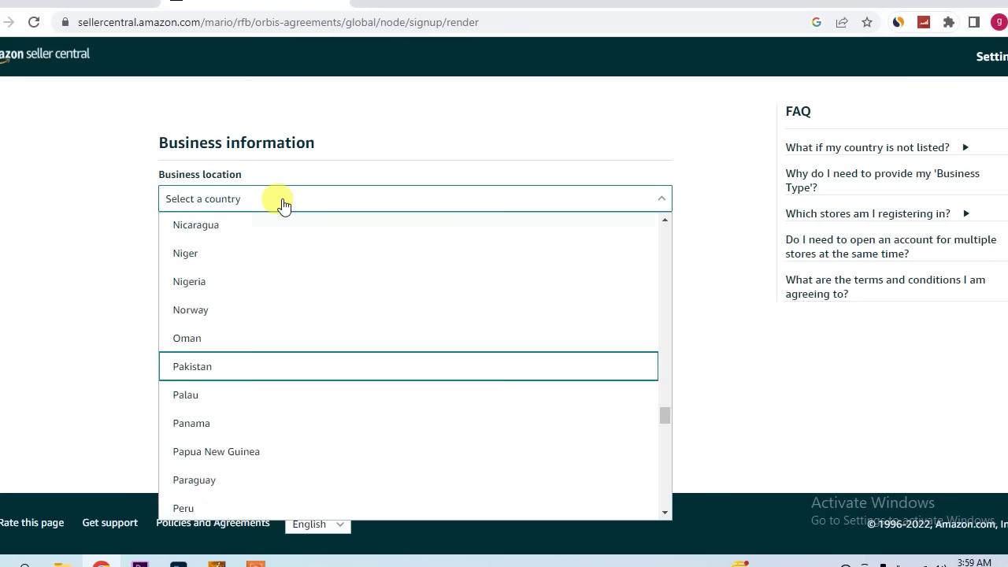
pyautogui.click(199, 368)
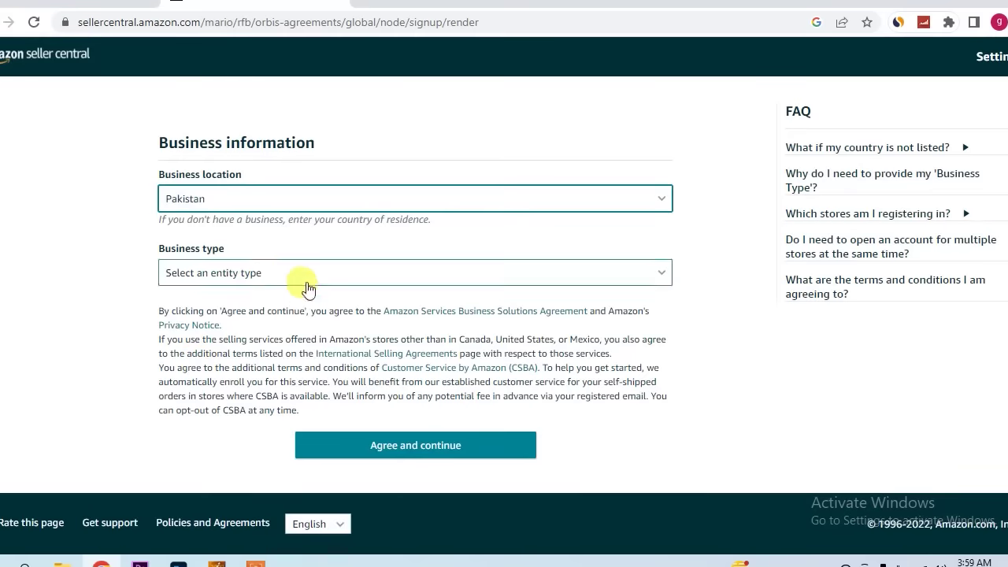
# Set the business type to 'None, I am an individual' after previewing State-owned business
pyautogui.click(300, 284)
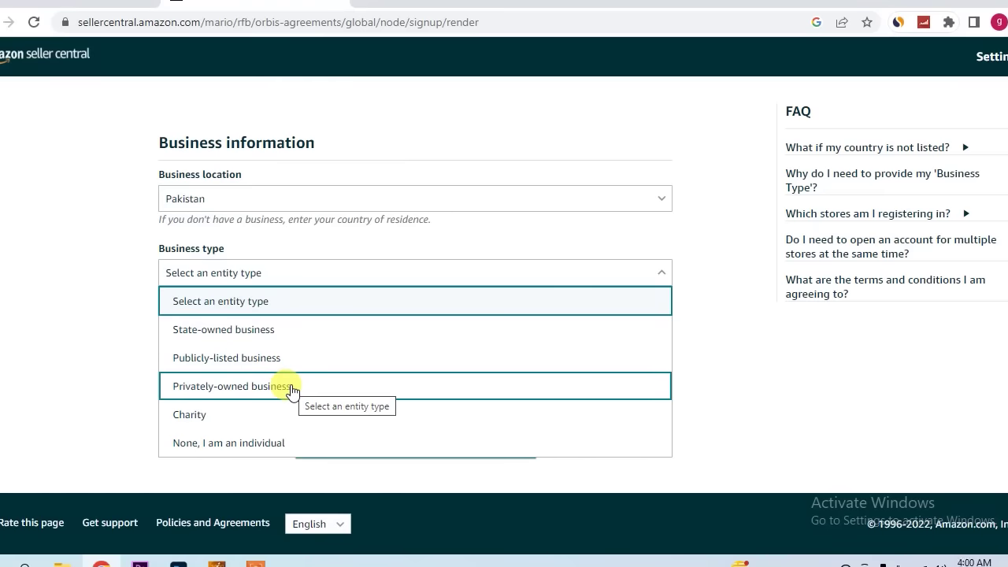
pyautogui.click(274, 445)
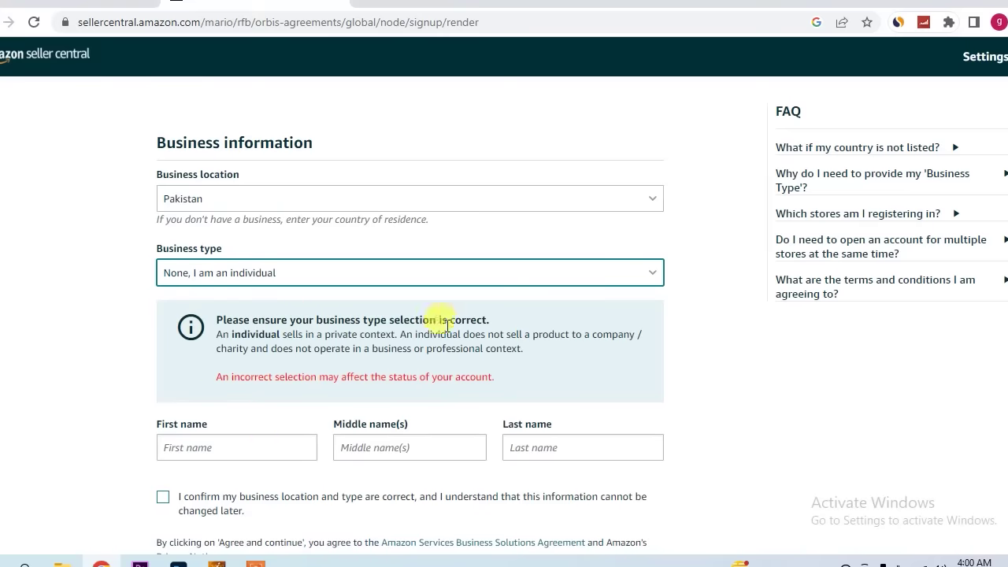
pyautogui.click(285, 271)
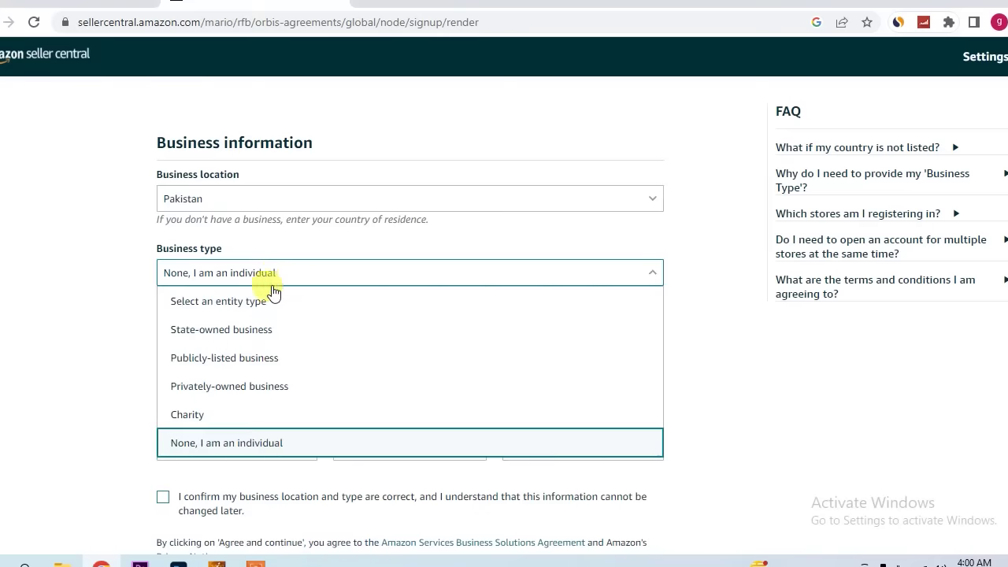
pyautogui.click(268, 299)
pyautogui.click(270, 272)
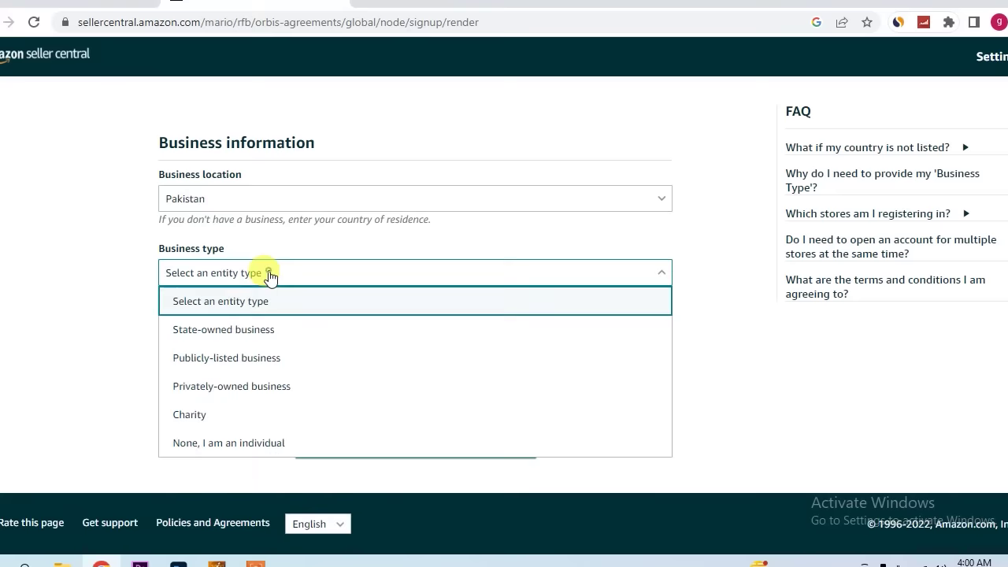
pyautogui.click(257, 327)
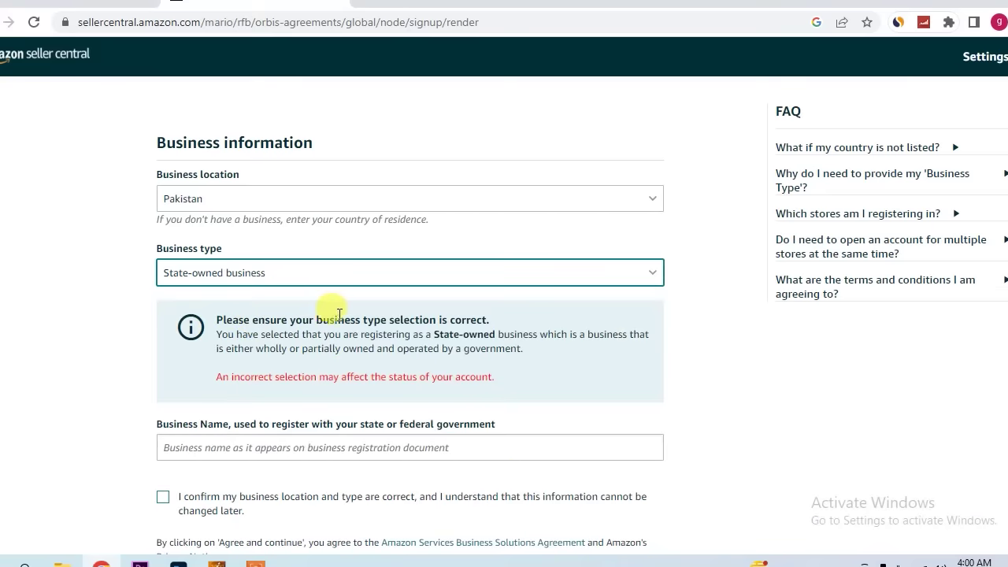
pyautogui.click(329, 273)
pyautogui.click(223, 447)
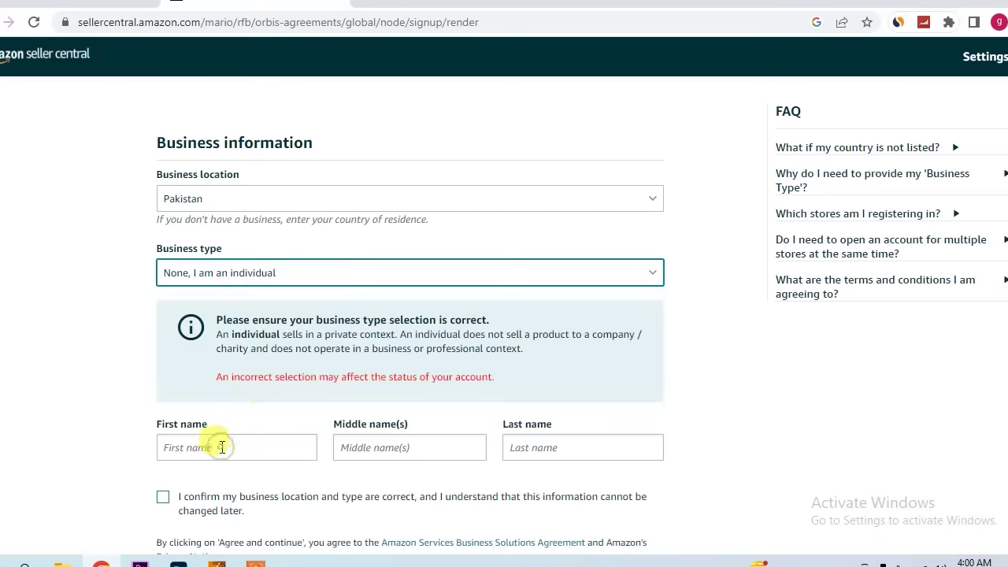
# Read the individual seller explanation, then accept the agreements and continue
pyautogui.click(504, 334)
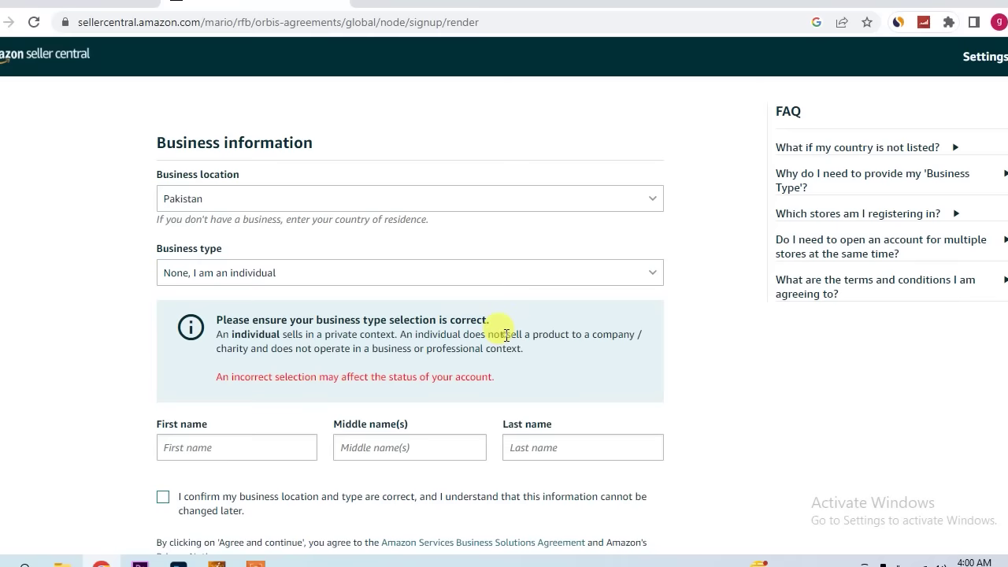
pyautogui.moveTo(504, 334); pyautogui.dragTo(632, 333)
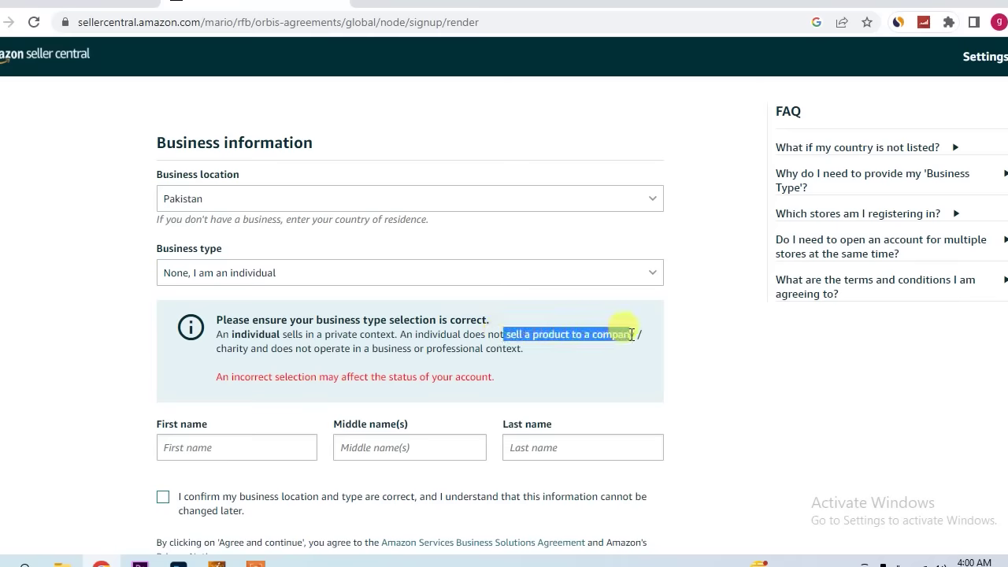
pyautogui.click(632, 334)
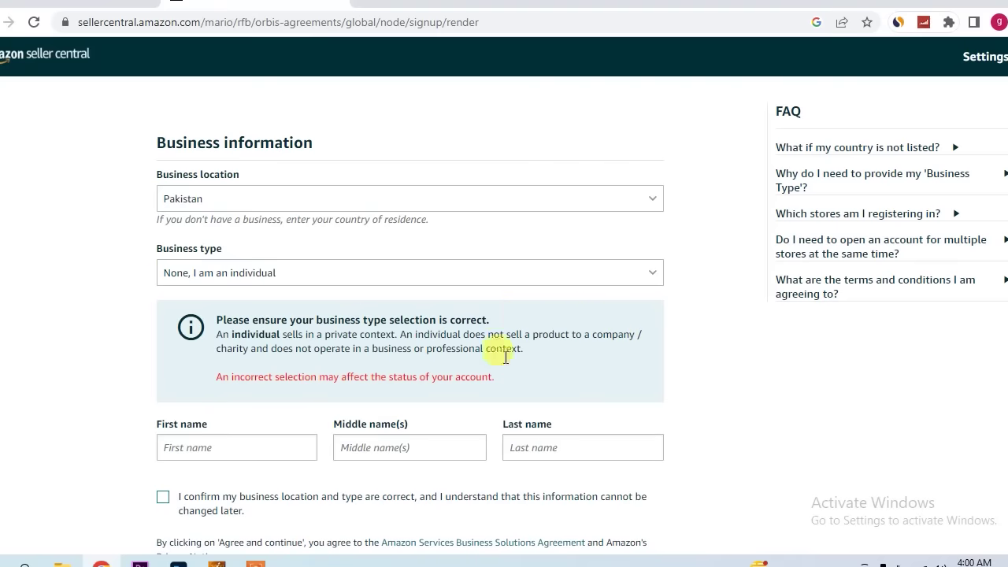
pyautogui.scroll(-2, 449, 357)
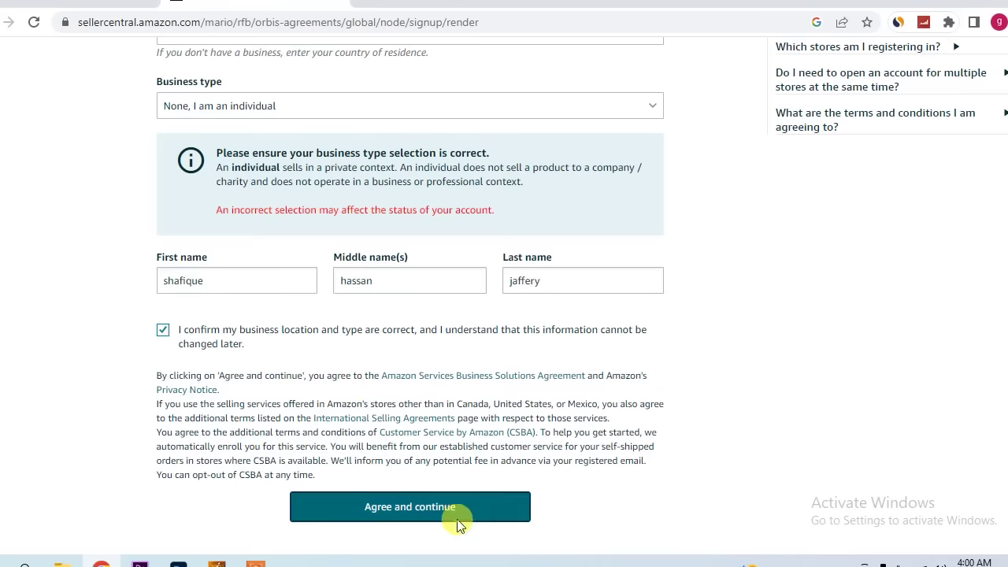
pyautogui.click(458, 524)
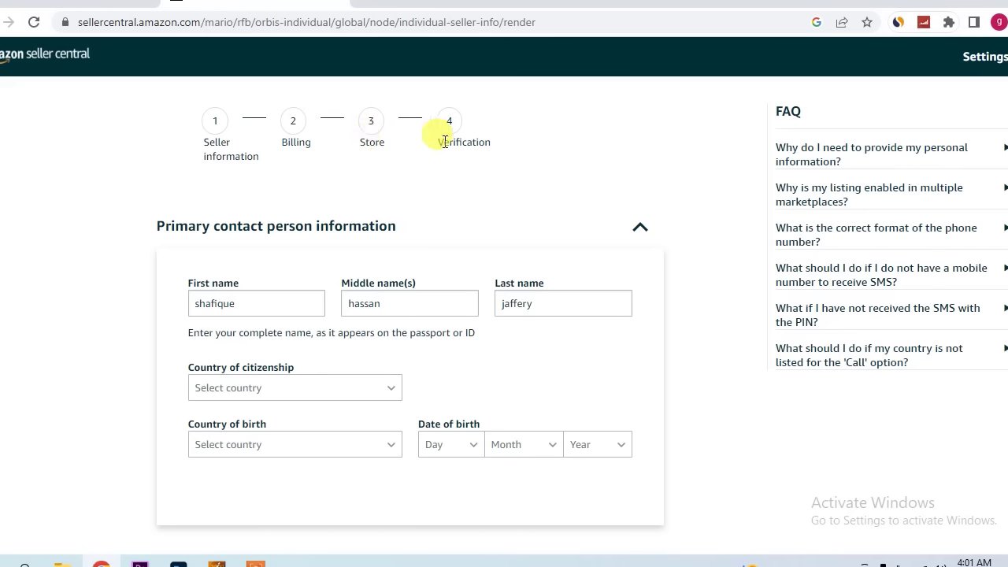
# Set both country of citizenship and country of birth to Pakistan
pyautogui.moveTo(445, 142); pyautogui.dragTo(496, 153)
pyautogui.click(497, 153)
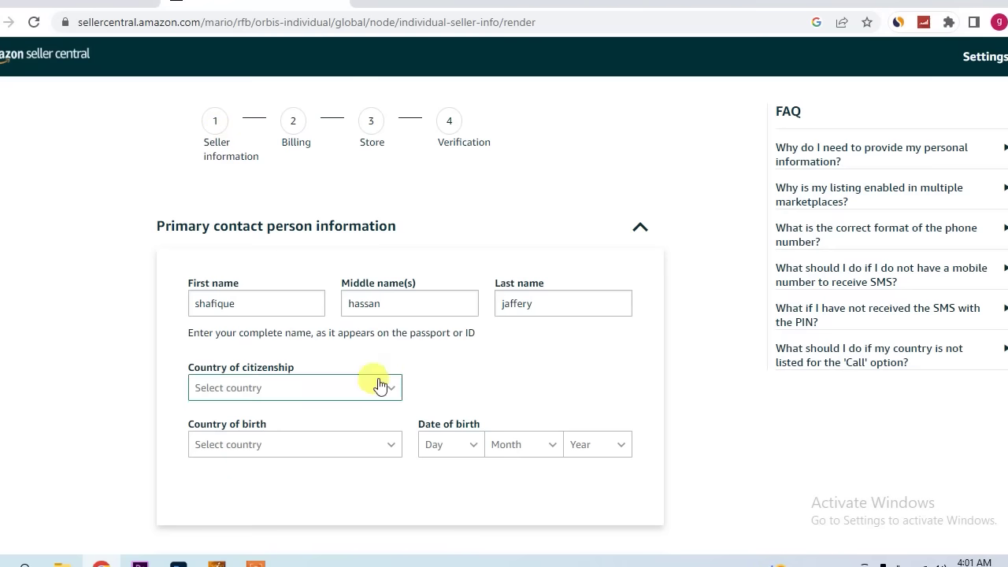
pyautogui.click(358, 388)
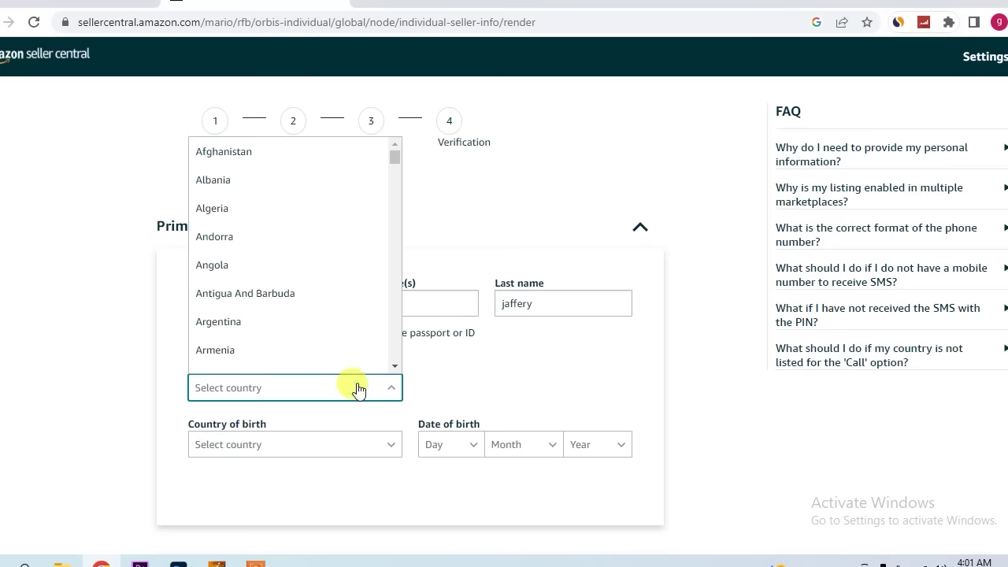
pyautogui.write('pak')
pyautogui.press('Return')
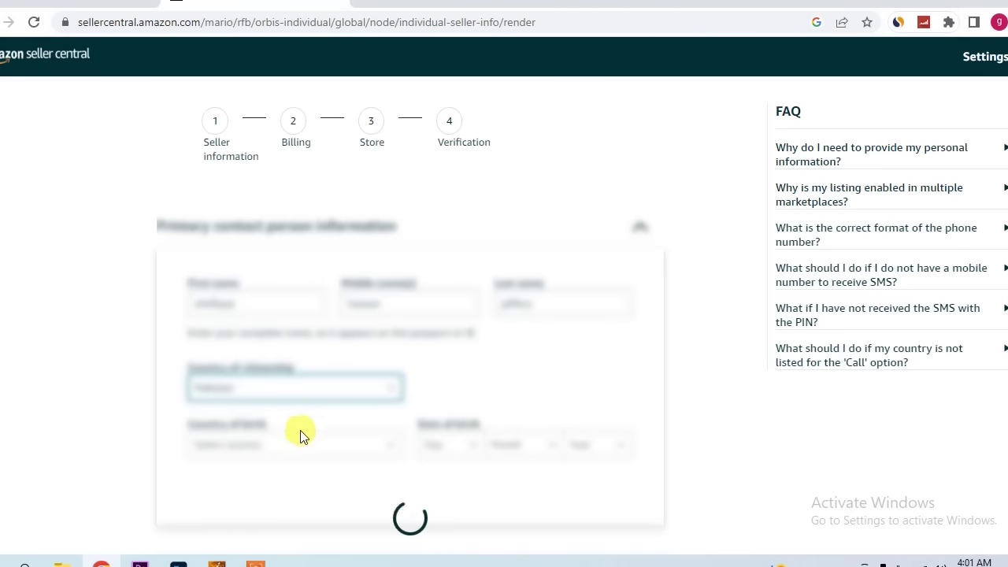
pyautogui.click(296, 445)
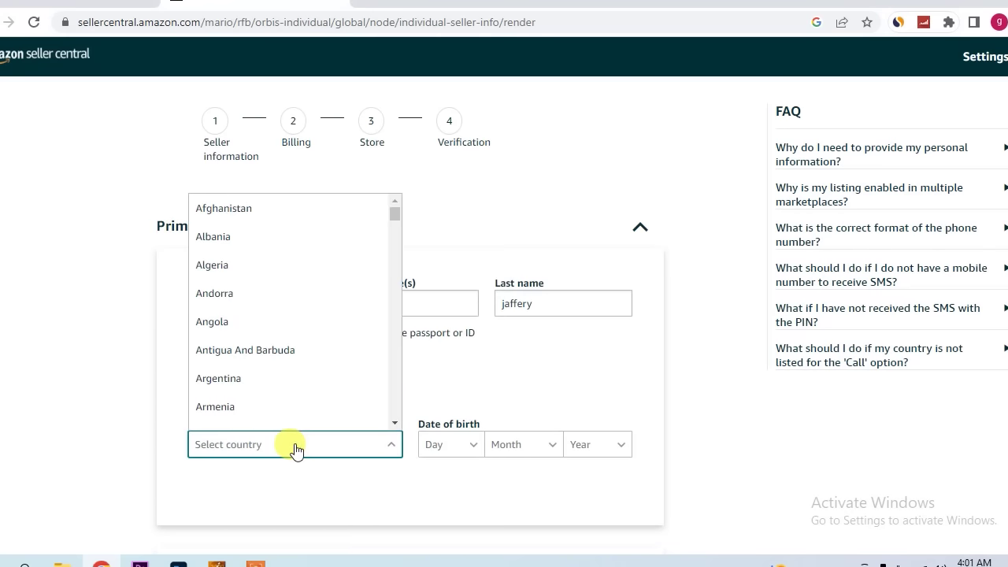
pyautogui.write('pak')
pyautogui.press('Return')
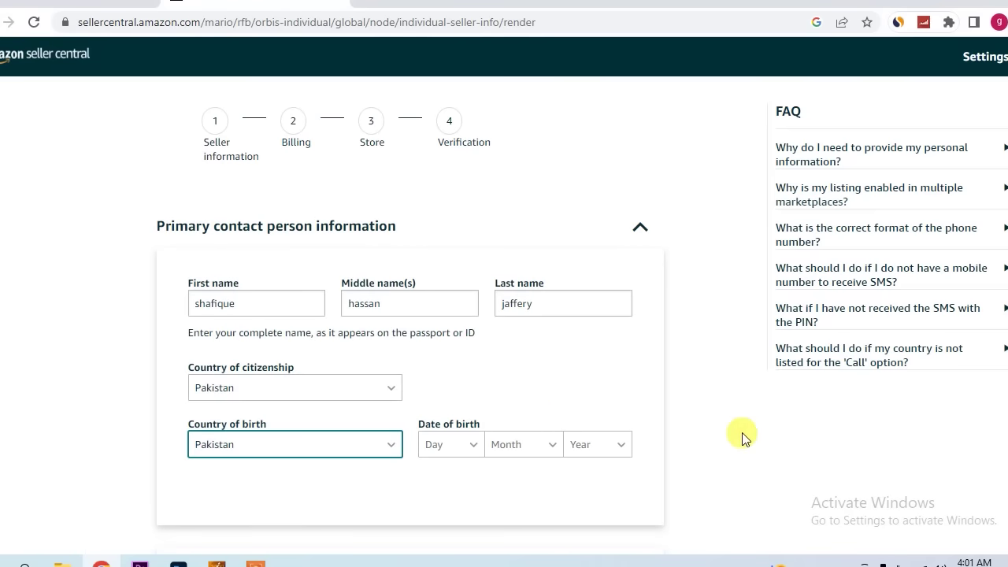
# Set the date of birth to 01 Jan 1995
pyautogui.scroll(-2, 745, 435)
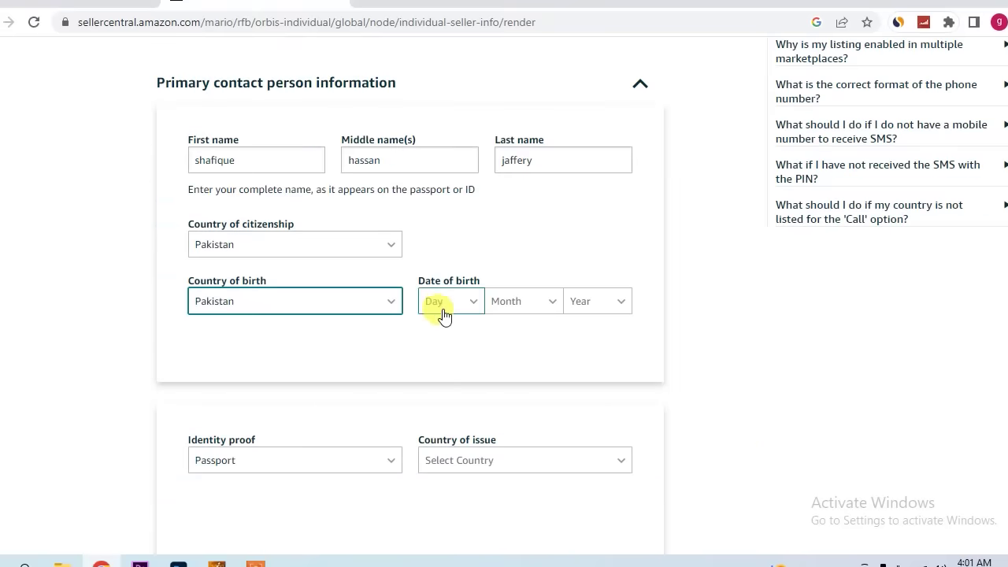
pyautogui.click(445, 307)
pyautogui.click(442, 329)
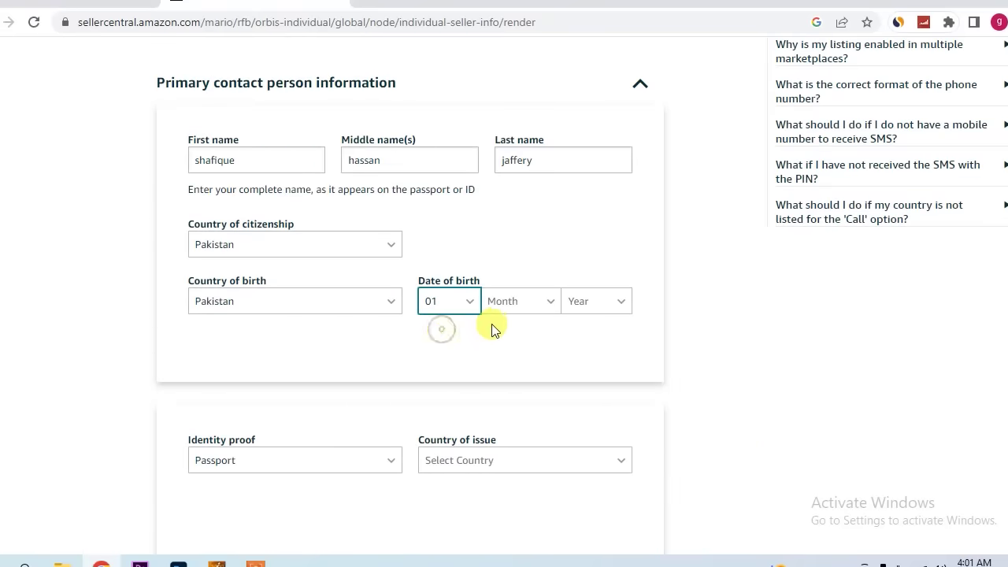
pyautogui.click(505, 311)
pyautogui.click(509, 334)
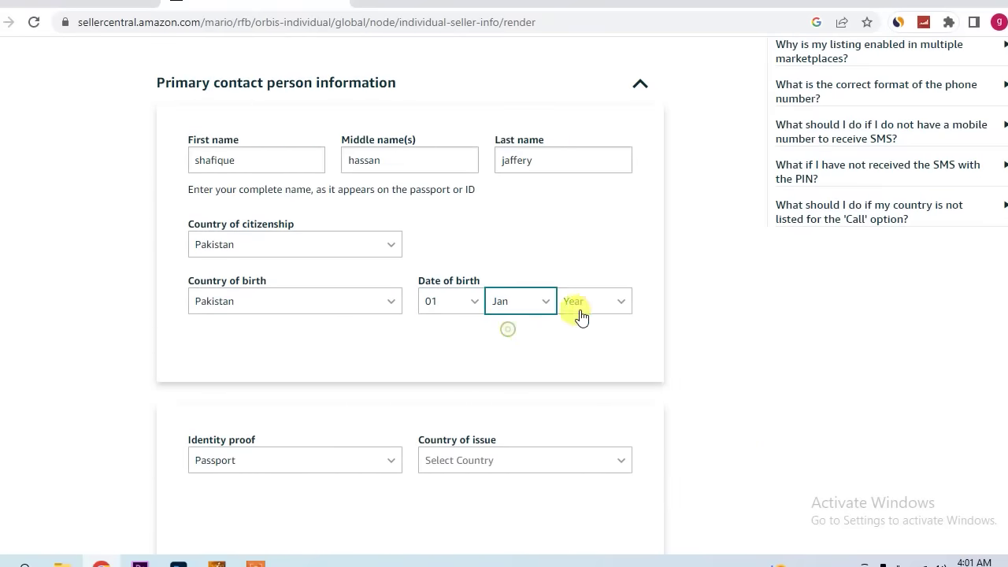
pyautogui.click(583, 306)
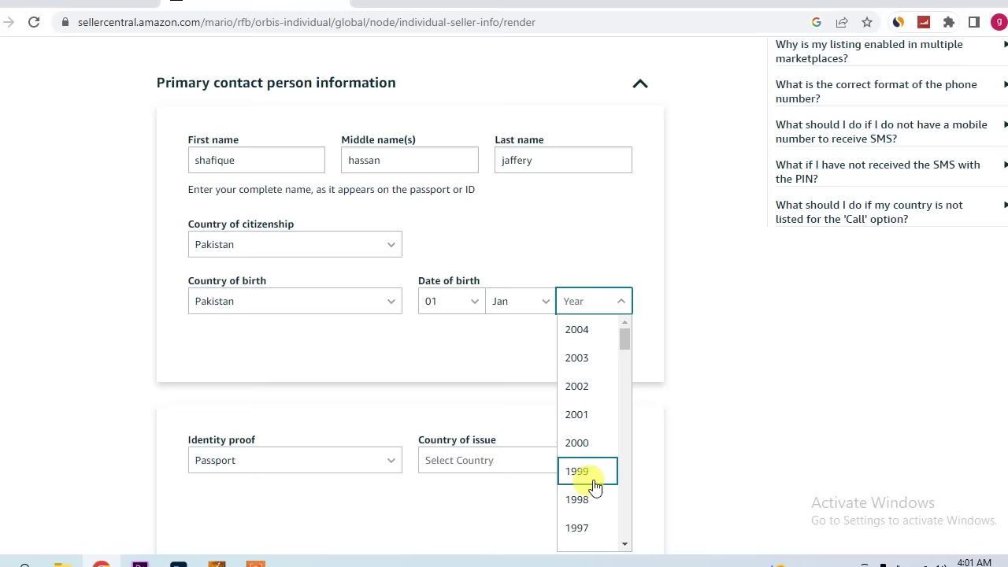
pyautogui.scroll(-1, 591, 512)
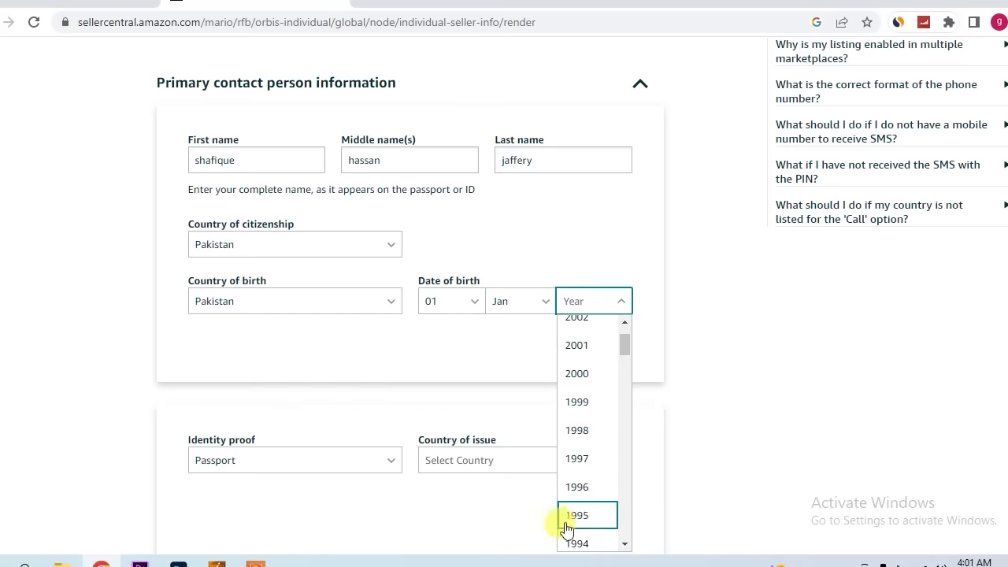
pyautogui.click(576, 515)
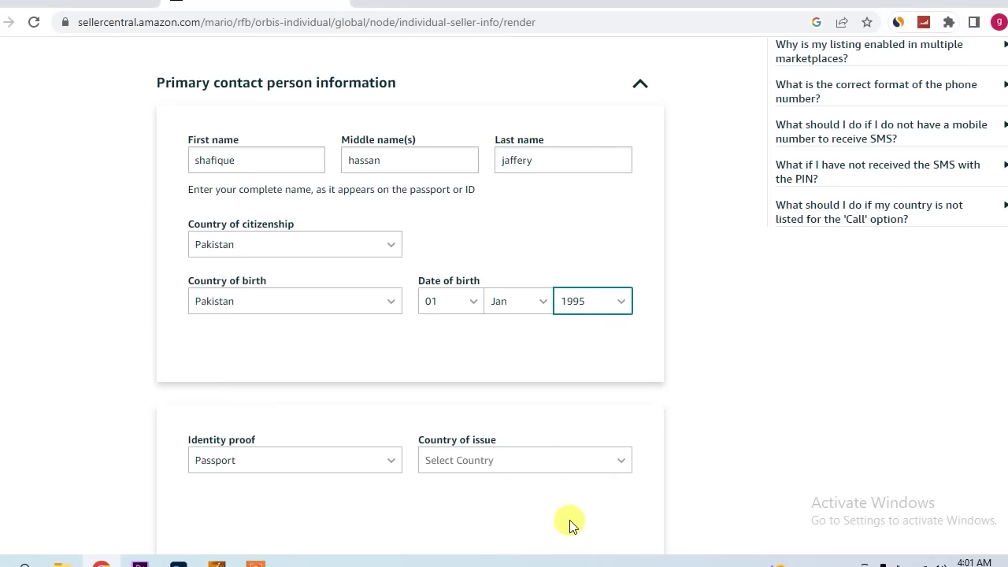
# Choose National ID as identity proof with Pakistan as the country of issue
pyautogui.scroll(-2, 570, 525)
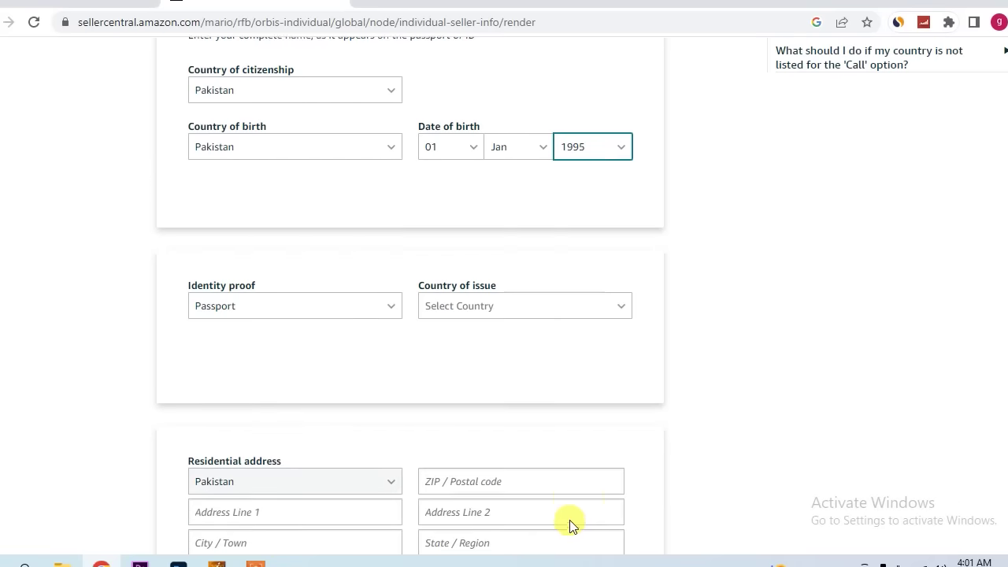
pyautogui.click(284, 305)
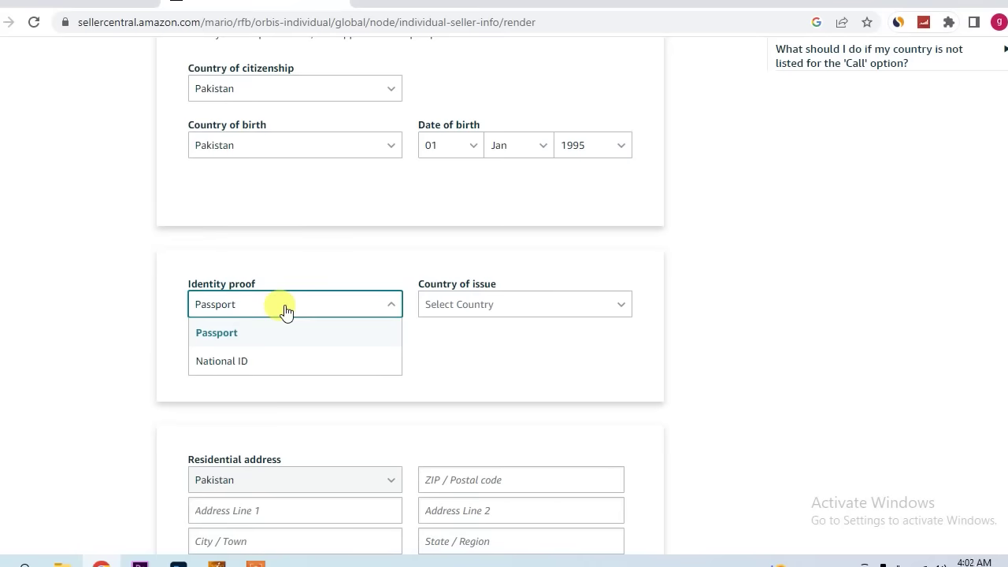
pyautogui.click(236, 363)
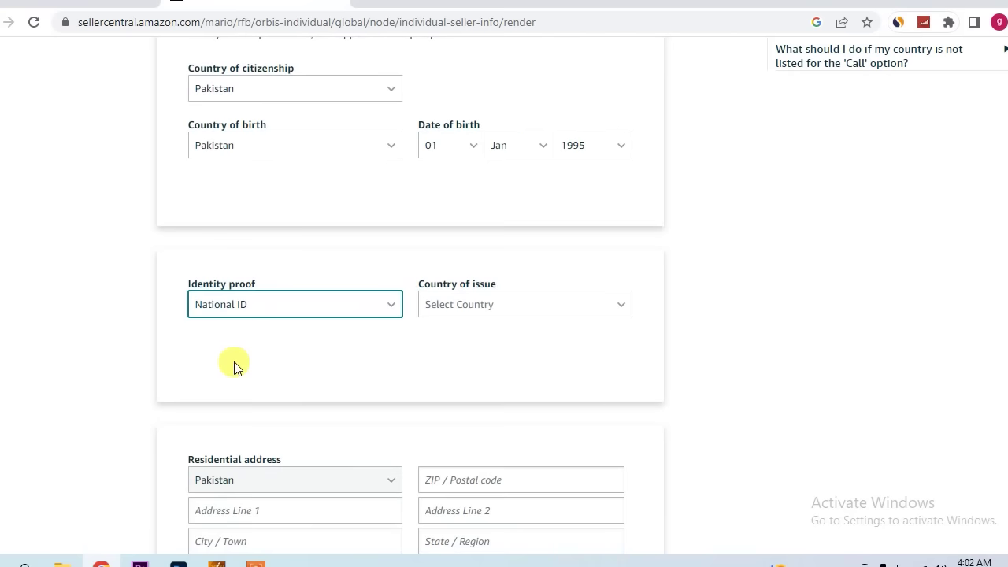
pyautogui.click(526, 307)
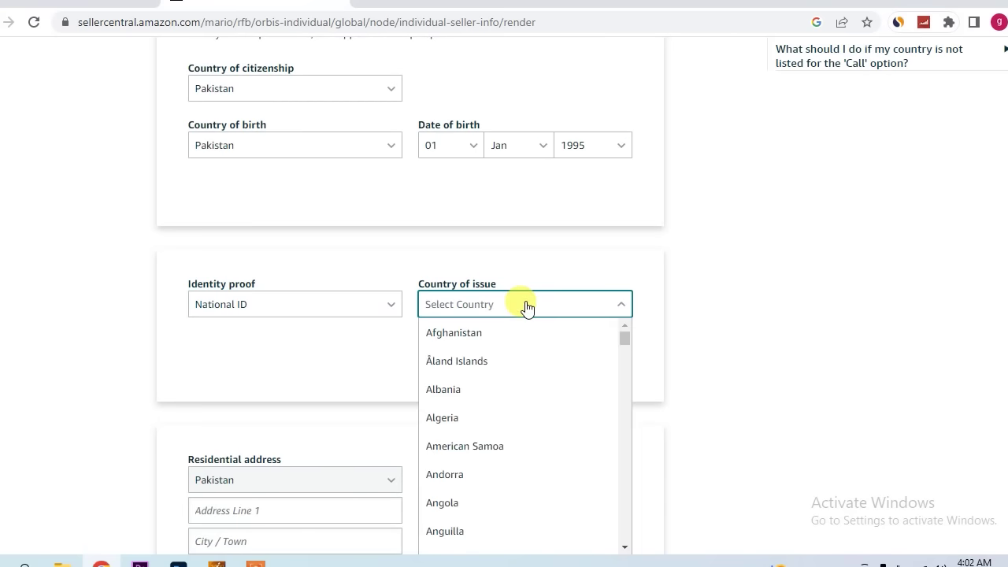
pyautogui.press('p')
pyautogui.press('Return')
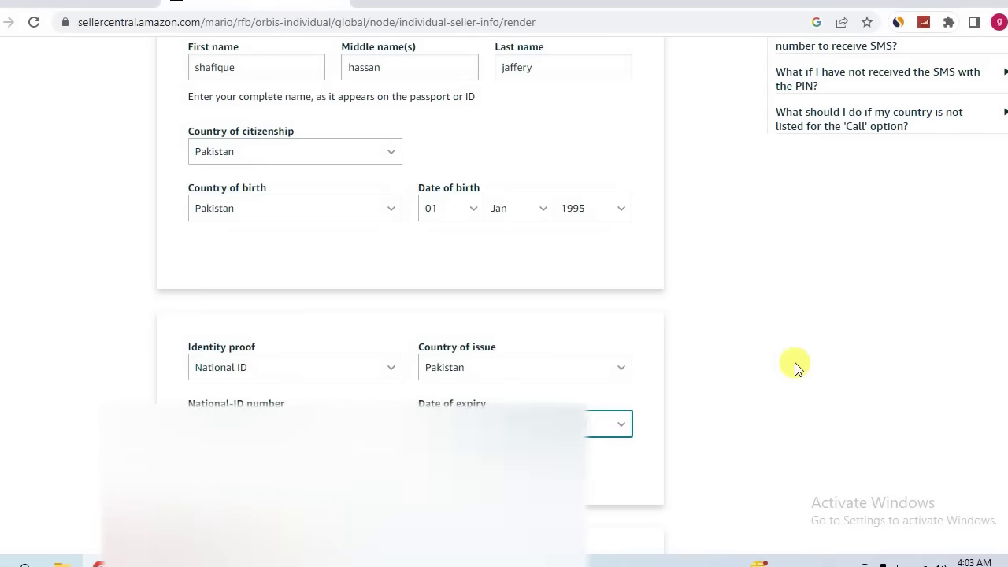
pyautogui.scroll(-1, 795, 368)
pyautogui.scroll(-4, 795, 368)
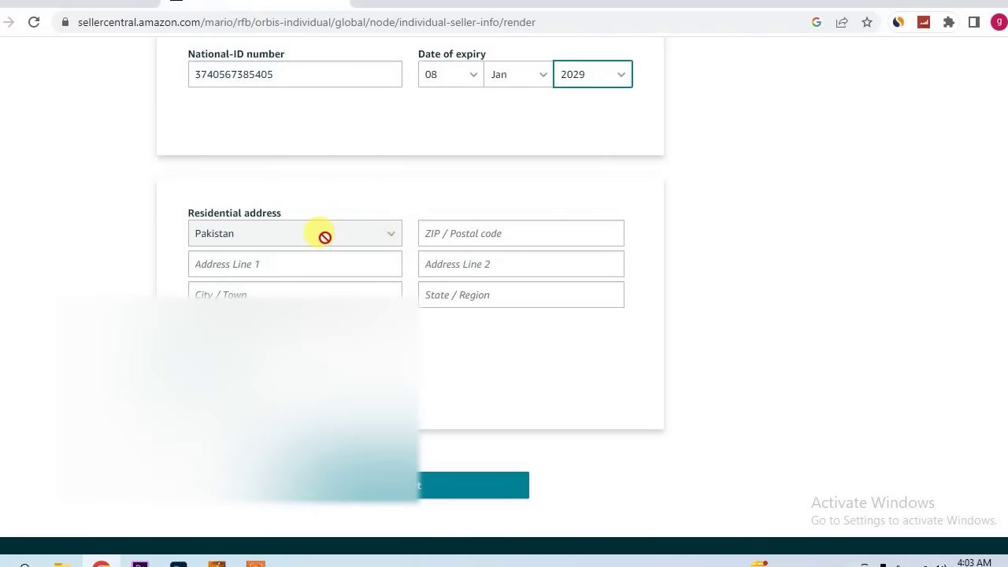
# Autofill the residential address (postal code 43600, punjab) from a saved address and submit seller information
pyautogui.click(268, 267)
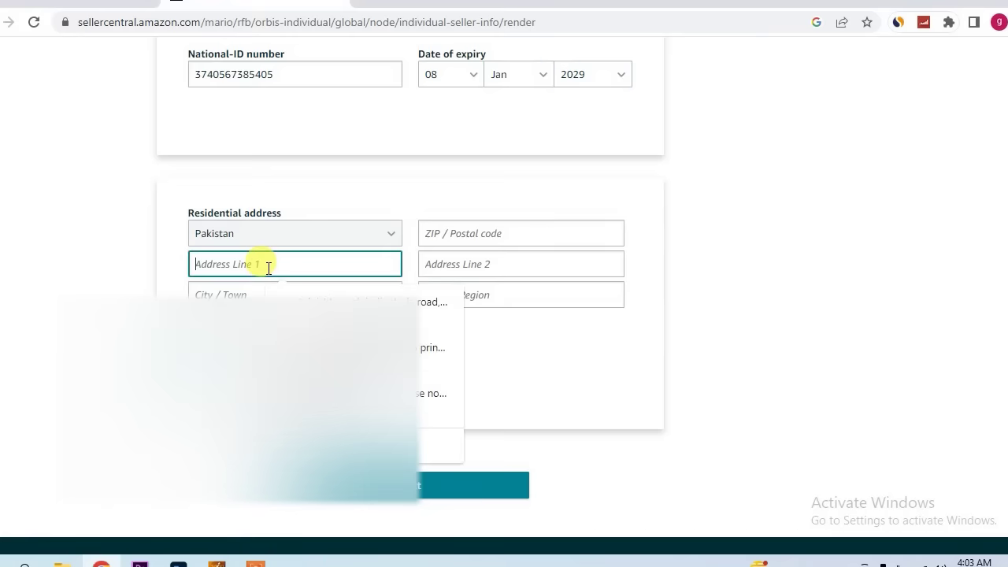
pyautogui.click(514, 234)
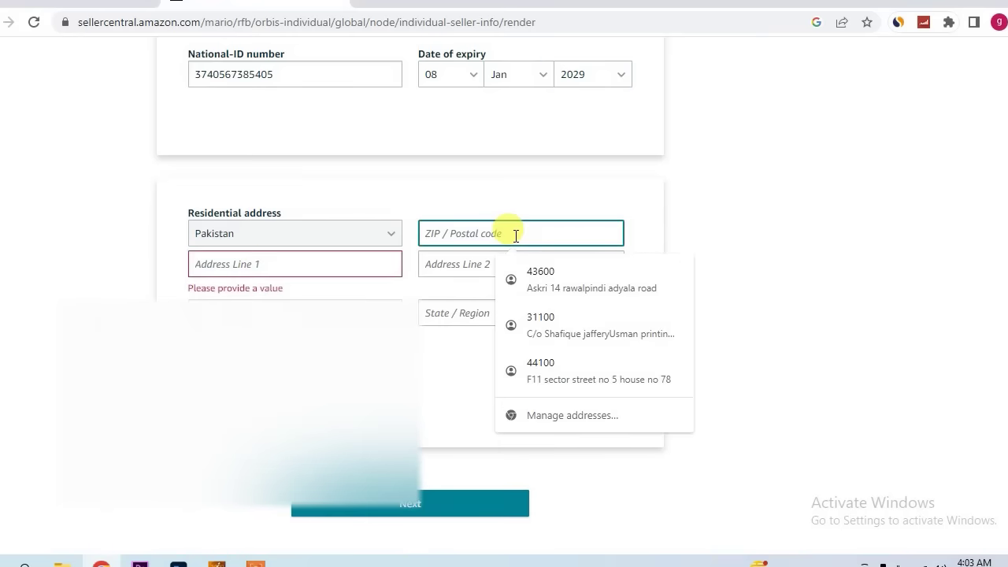
pyautogui.click(336, 305)
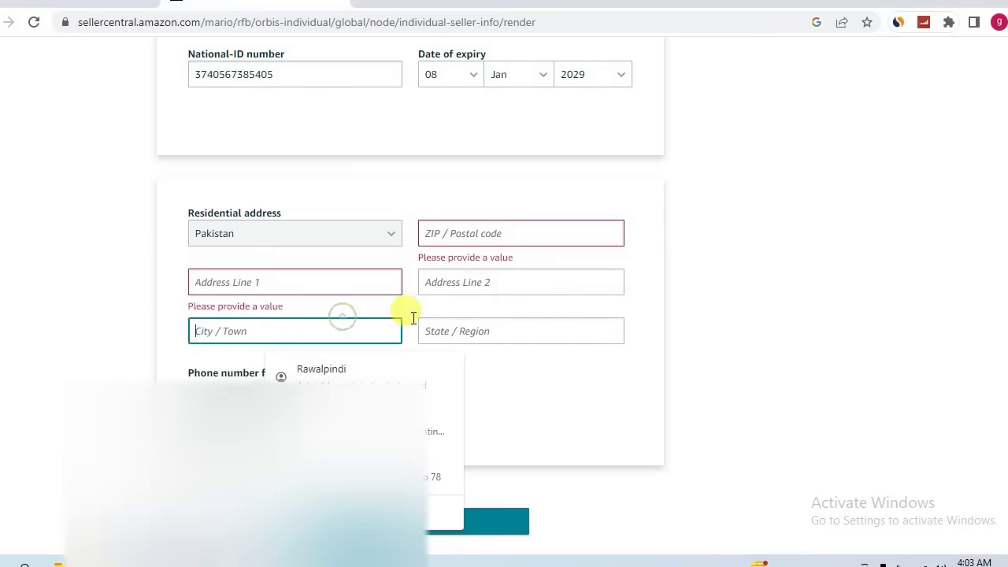
pyautogui.click(525, 330)
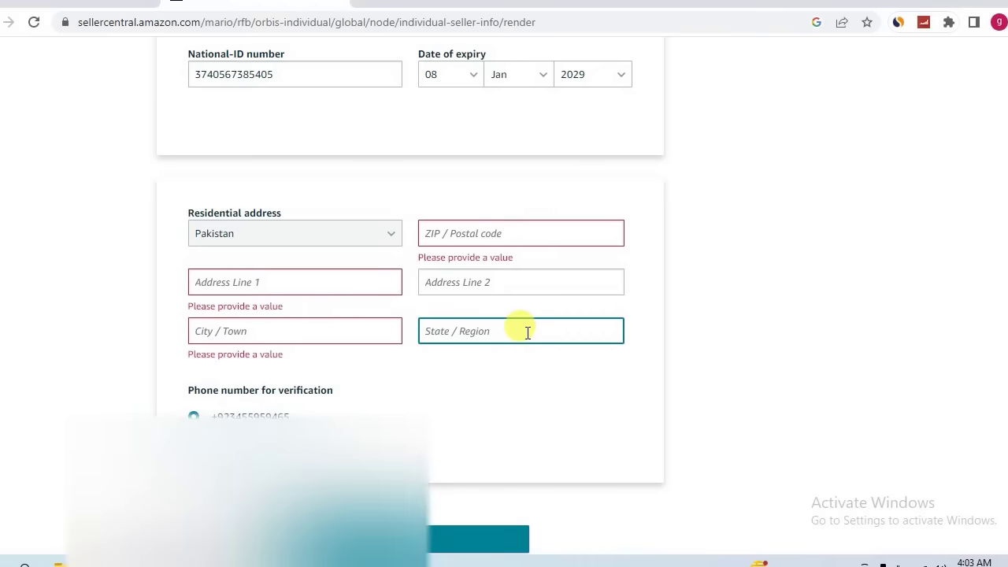
pyautogui.click(499, 233)
pyautogui.click(534, 398)
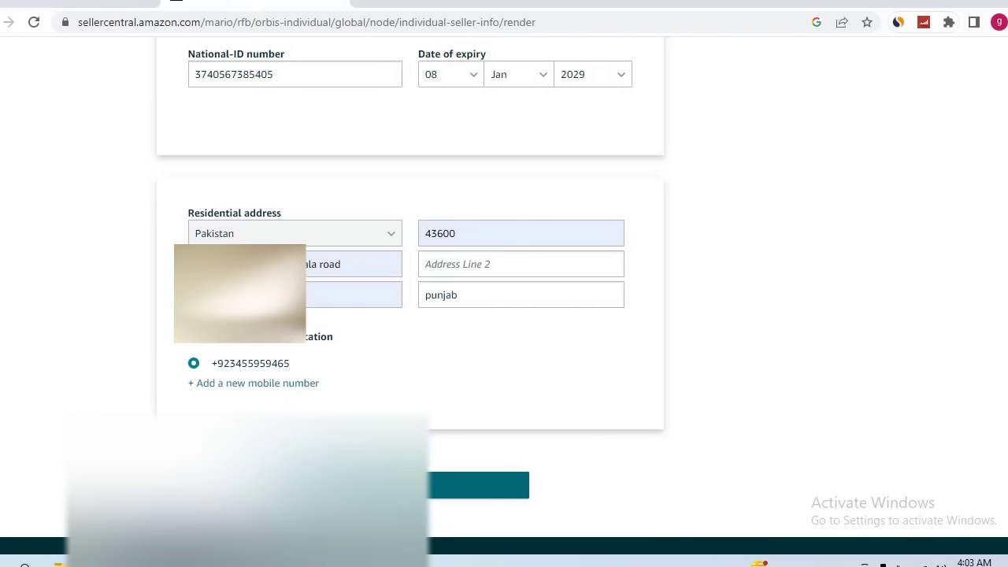
pyautogui.click(441, 485)
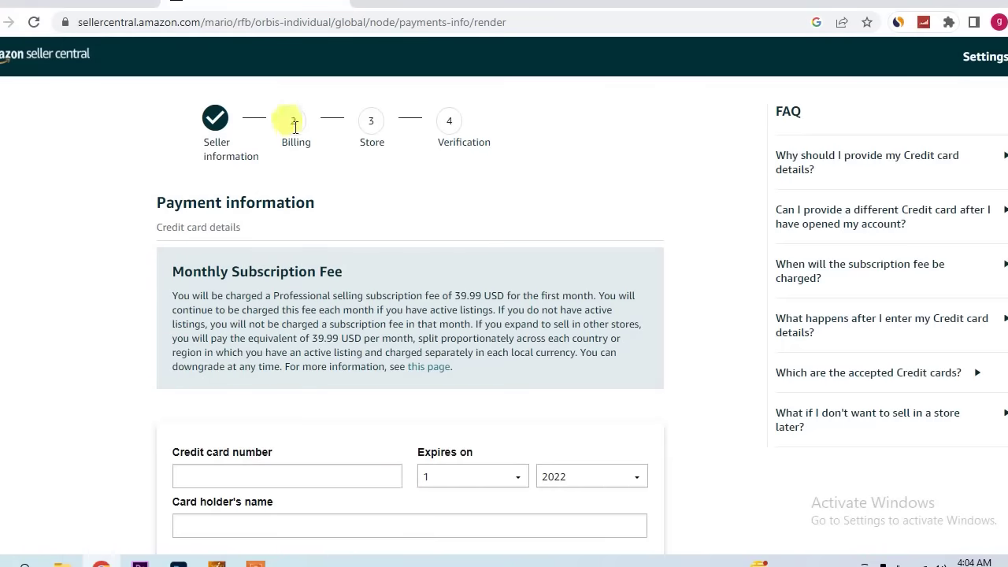
# Scroll down the Billing step's Payment information page
pyautogui.scroll(-2, 321, 303)
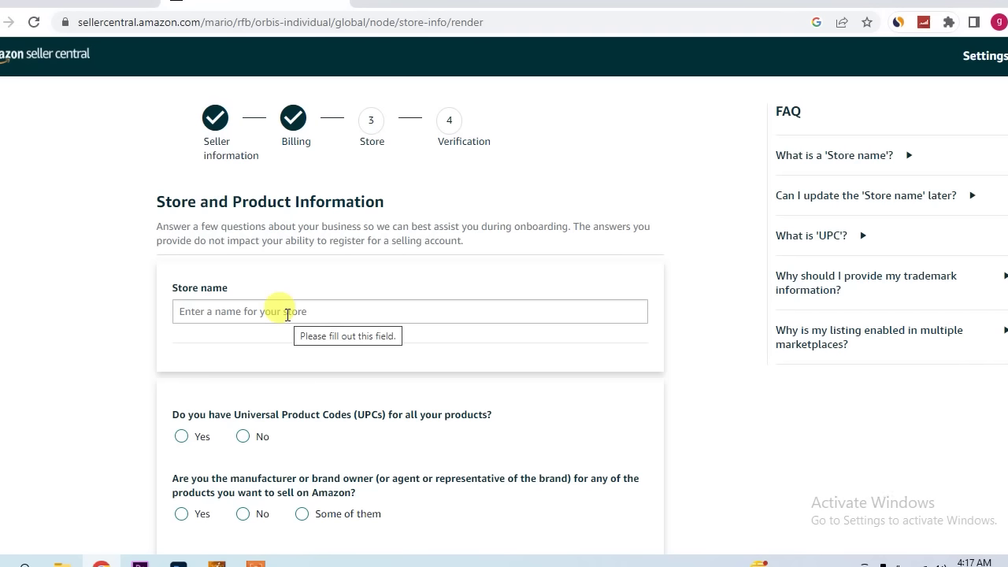
# Name the store 'Dummy Pak ac', answer No to the UPC and brand-owner questions, and continue
pyautogui.click(287, 313)
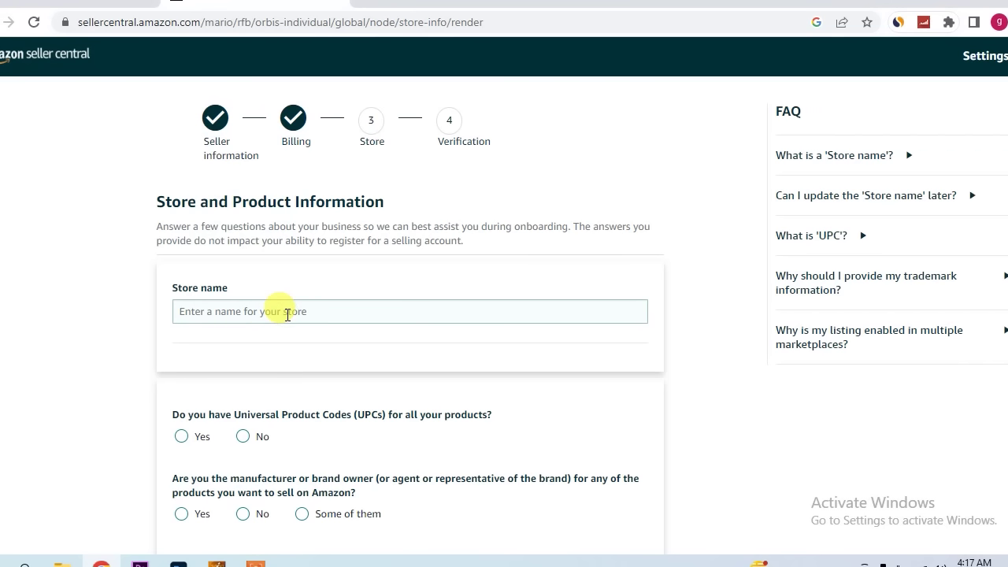
pyautogui.write('Dumm')
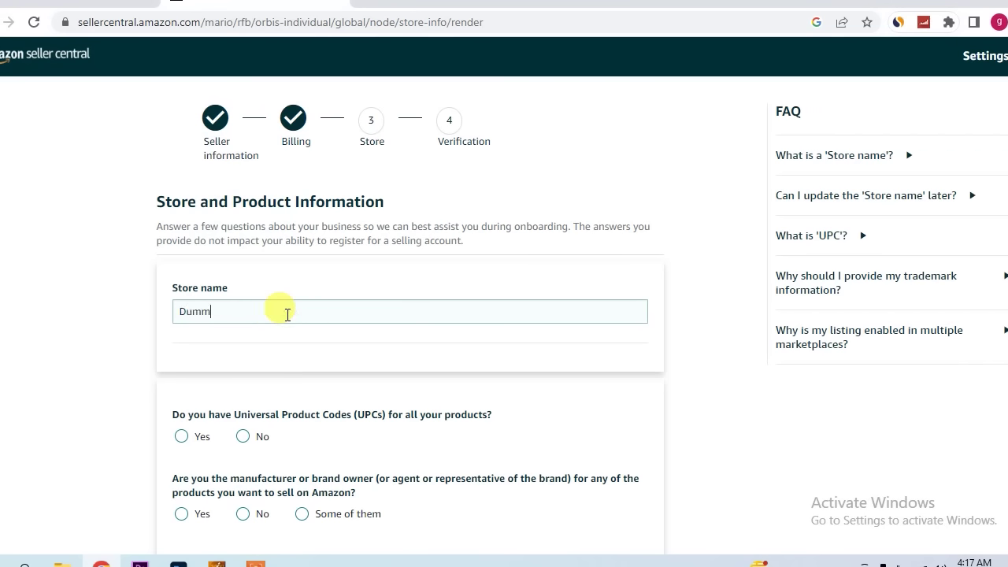
pyautogui.write('y Pak ac')
pyautogui.scroll(-2, 288, 313)
pyautogui.click(243, 313)
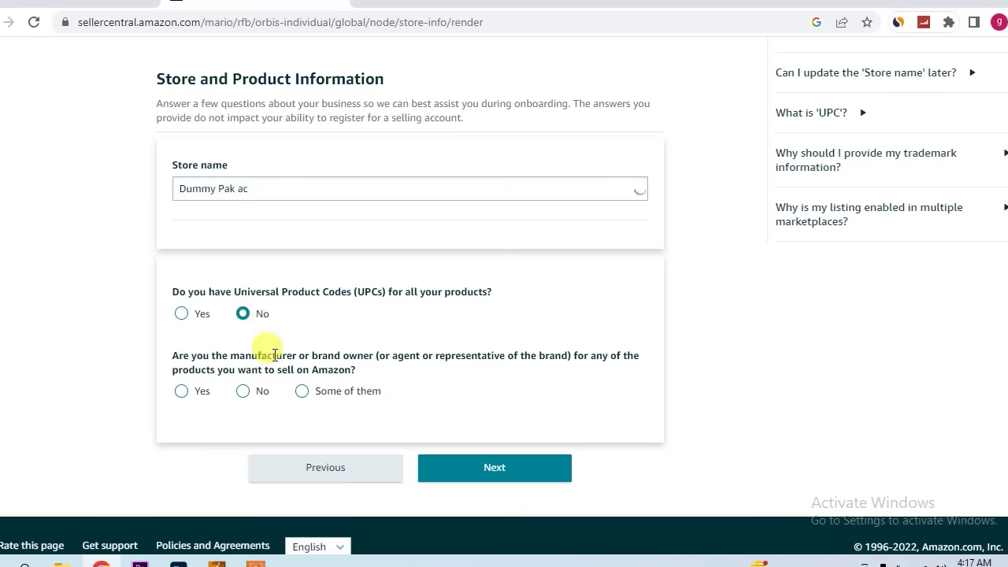
pyautogui.click(242, 393)
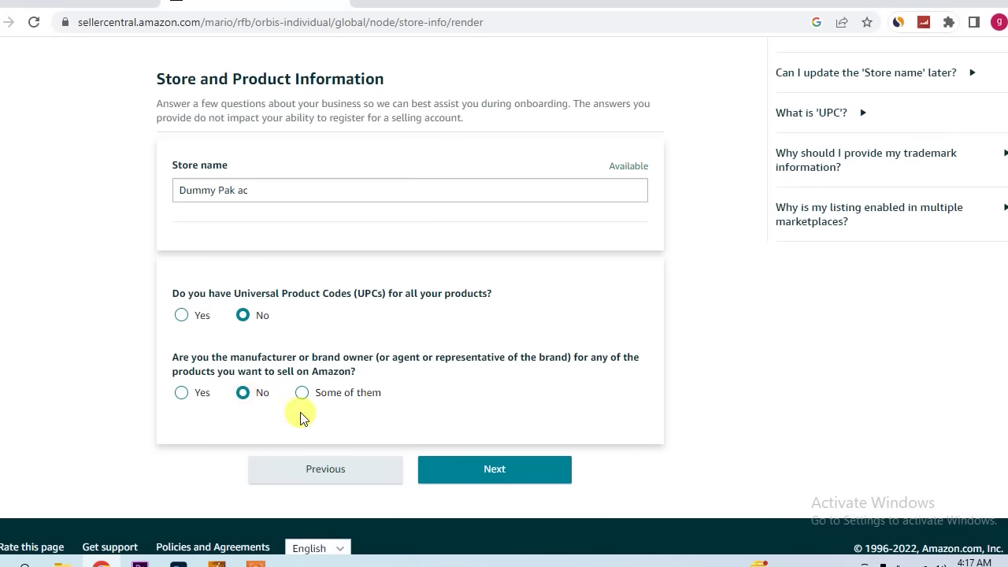
pyautogui.click(467, 469)
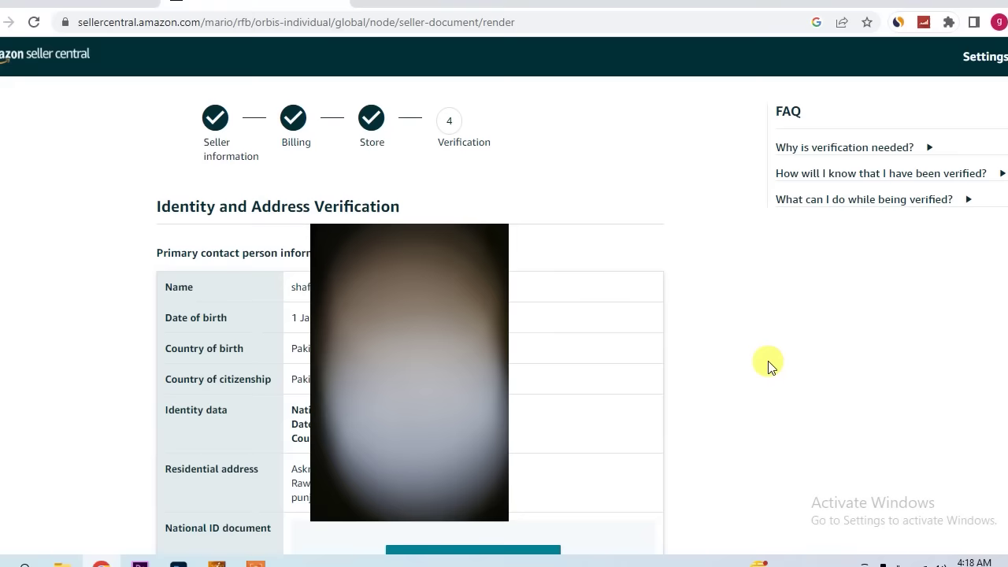
# Choose Bank account statement as proof of address, upload the document, and continue
pyautogui.scroll(-5, 763, 358)
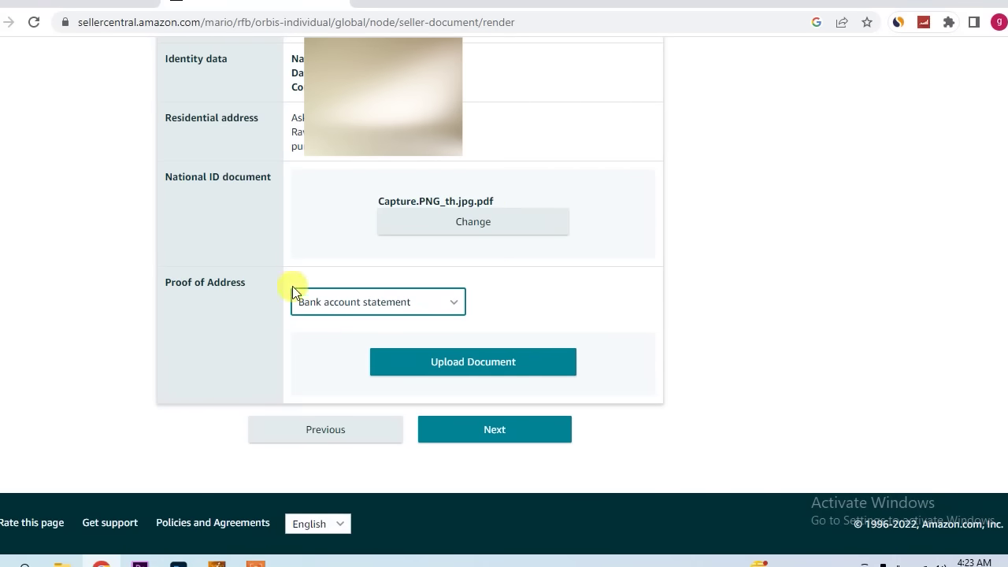
pyautogui.click(359, 312)
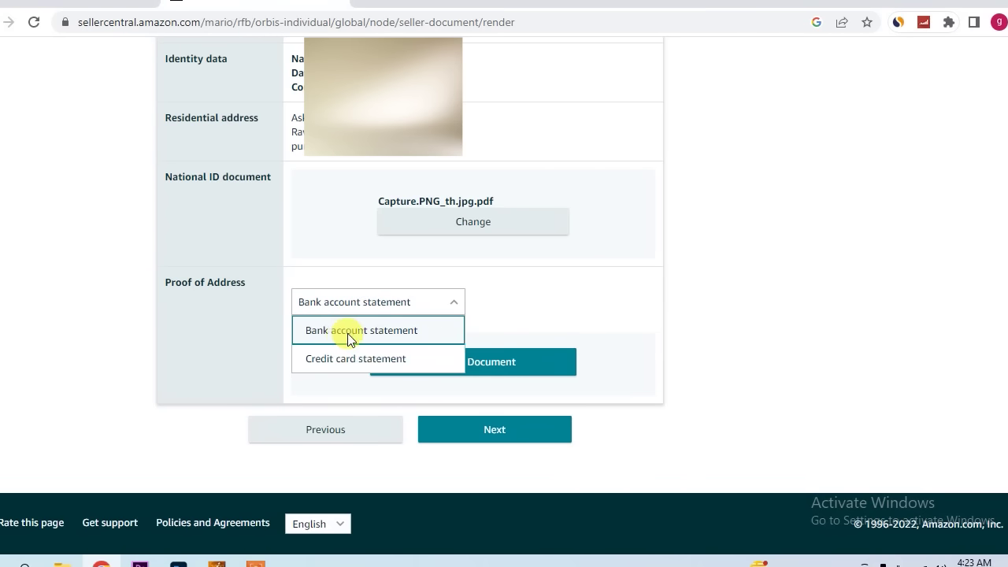
pyautogui.click(349, 337)
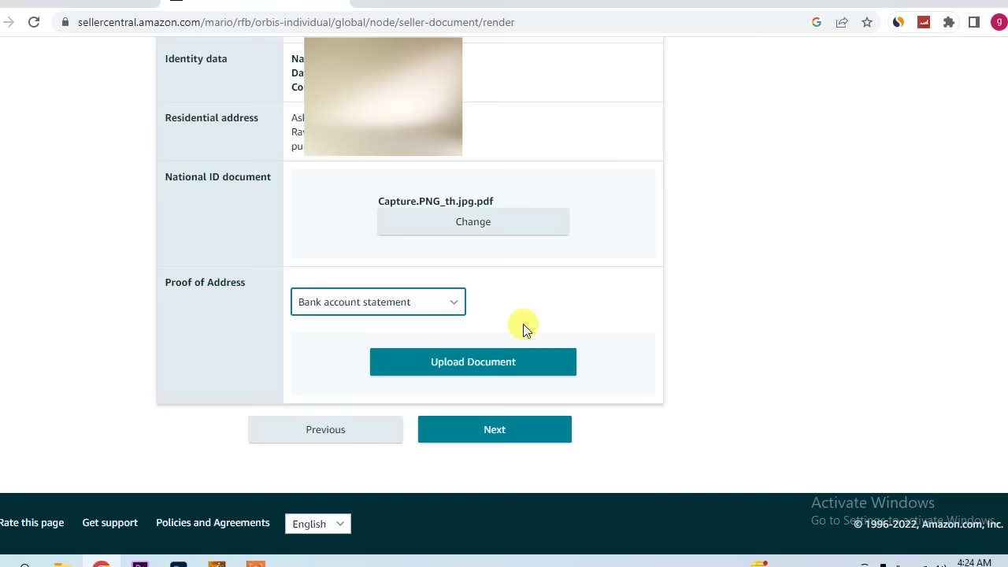
pyautogui.click(432, 370)
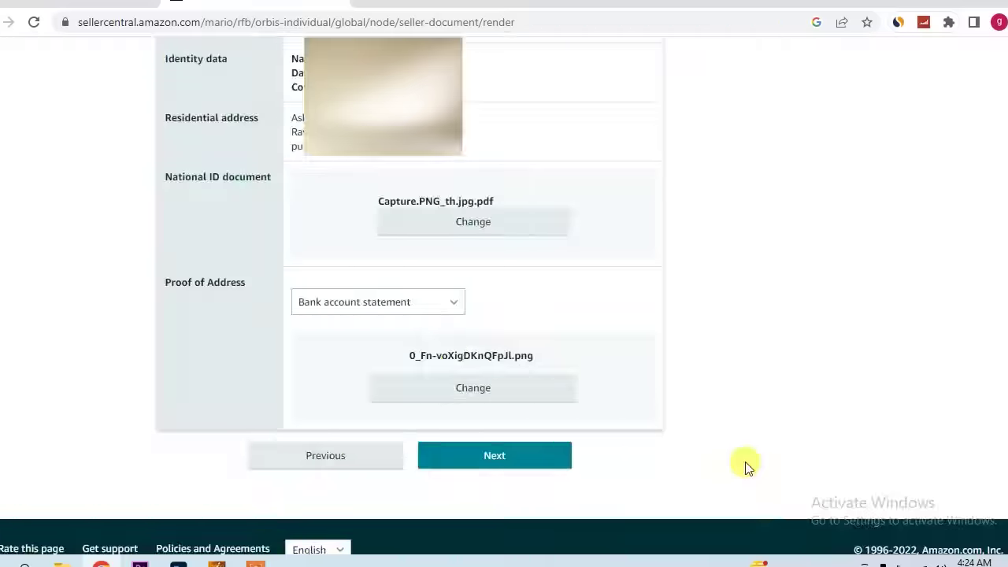
pyautogui.click(518, 459)
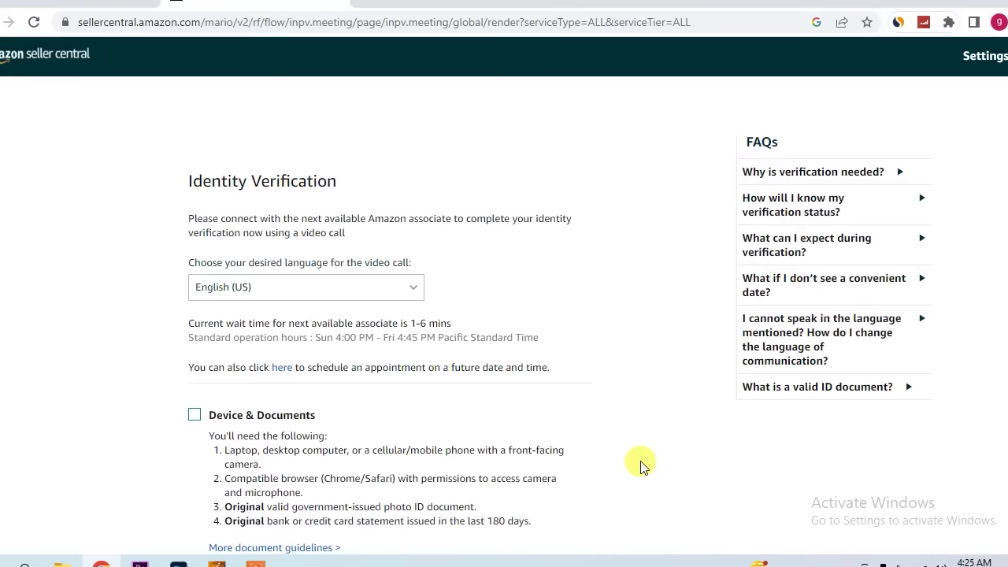
# Tick the devices-and-documents, video-call language, and recording notice acknowledgements
pyautogui.scroll(-5, 639, 466)
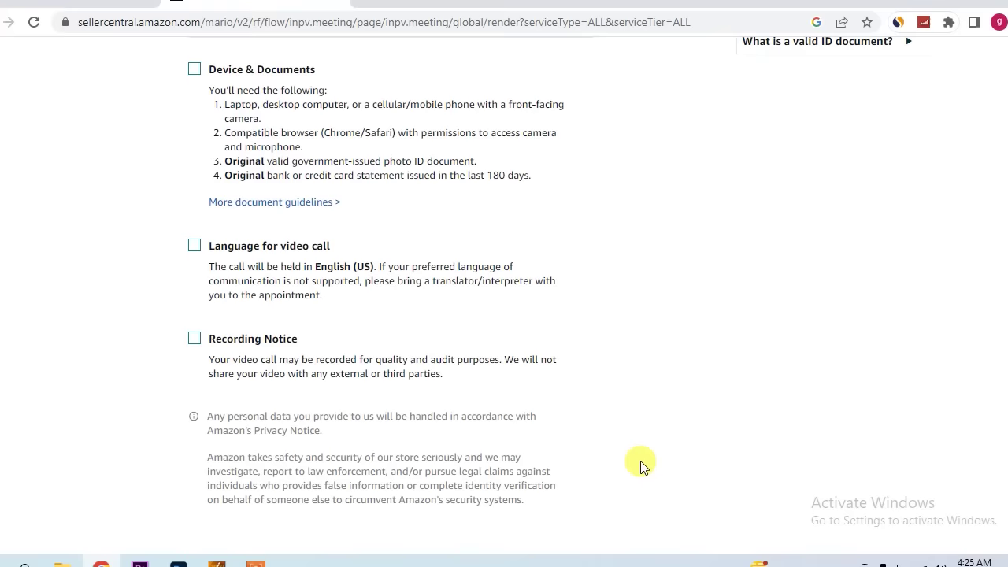
pyautogui.scroll(5, 642, 465)
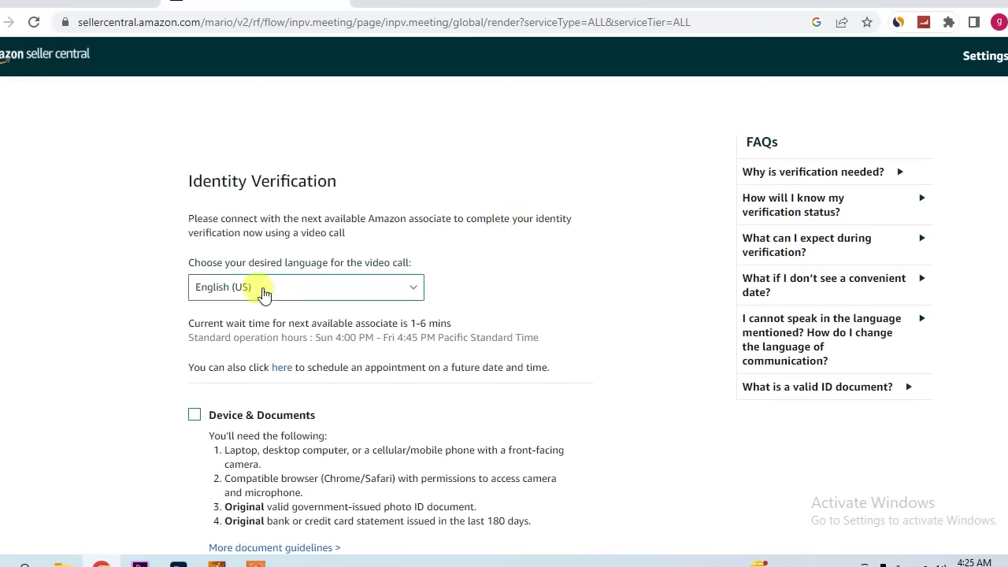
pyautogui.click(194, 415)
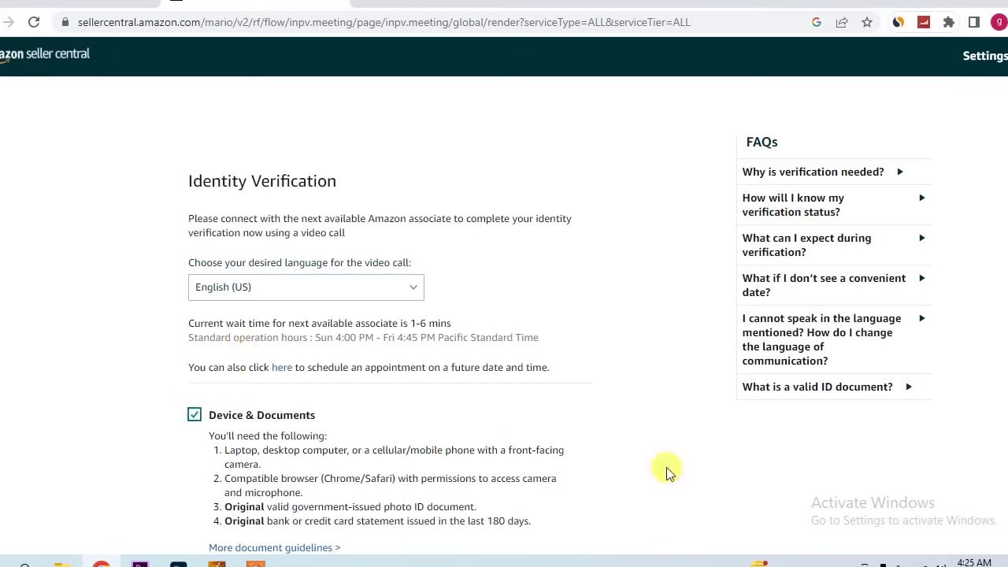
pyautogui.scroll(-3, 667, 471)
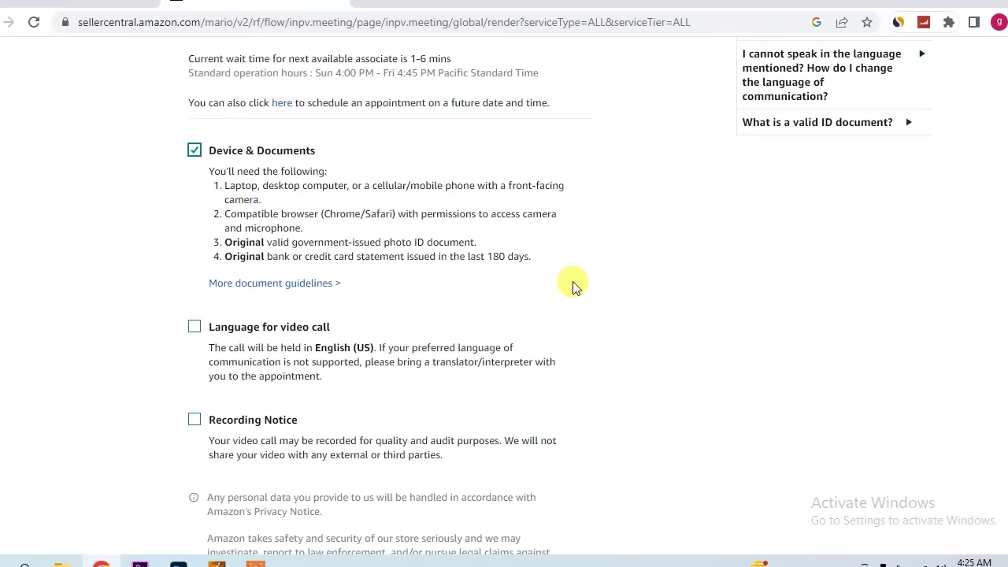
pyautogui.scroll(-2, 573, 287)
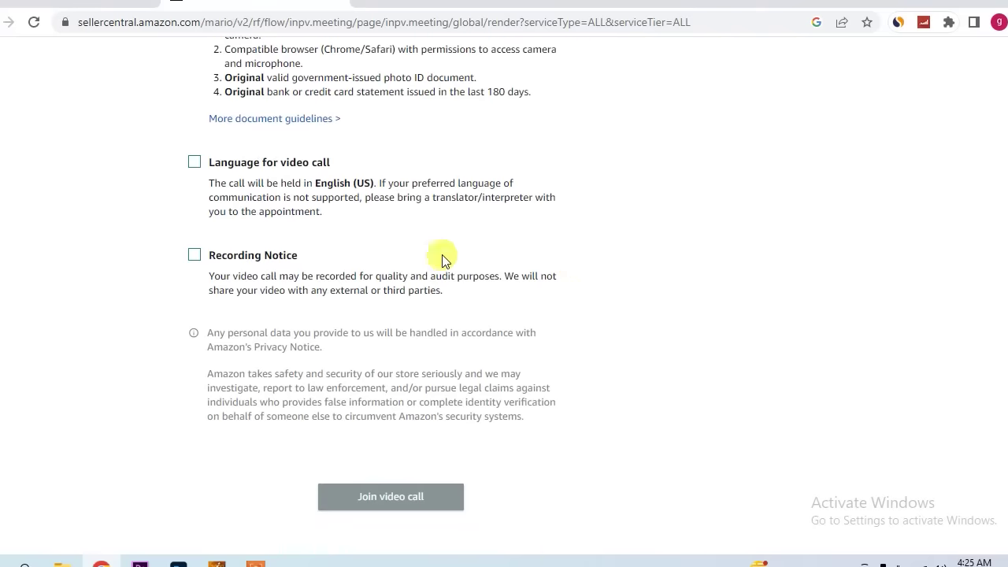
pyautogui.click(195, 163)
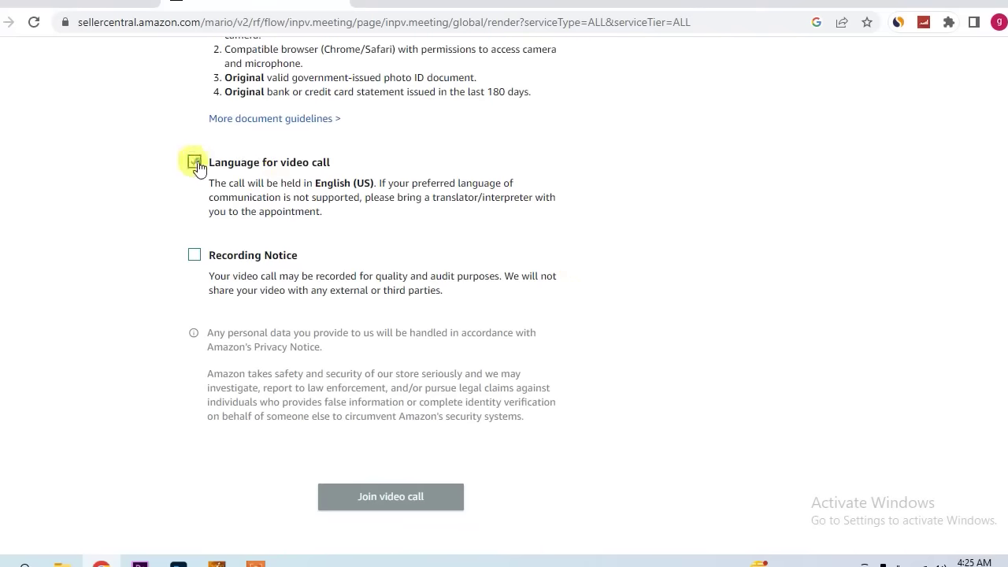
pyautogui.scroll(4, 628, 239)
pyautogui.scroll(-3, 628, 238)
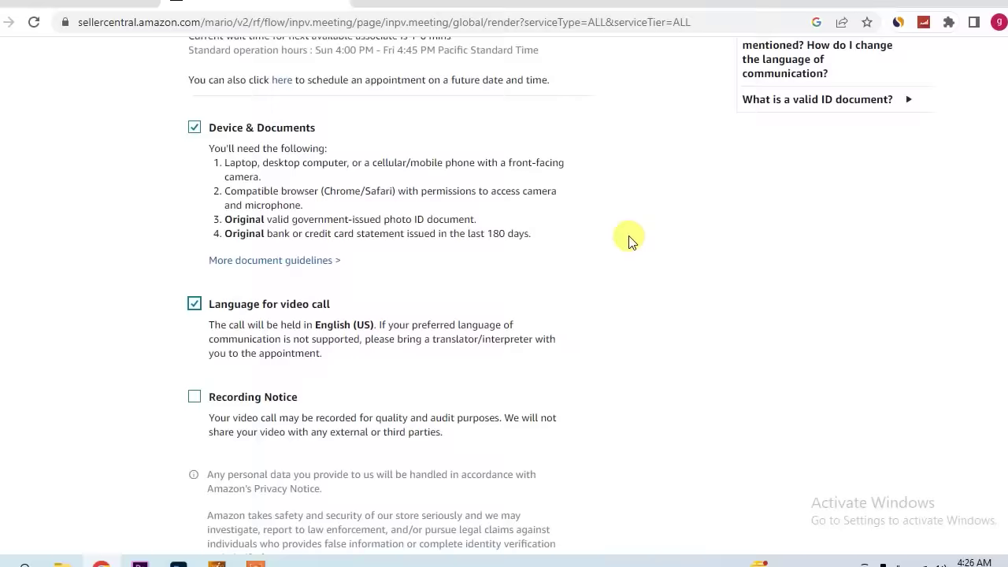
pyautogui.click(195, 267)
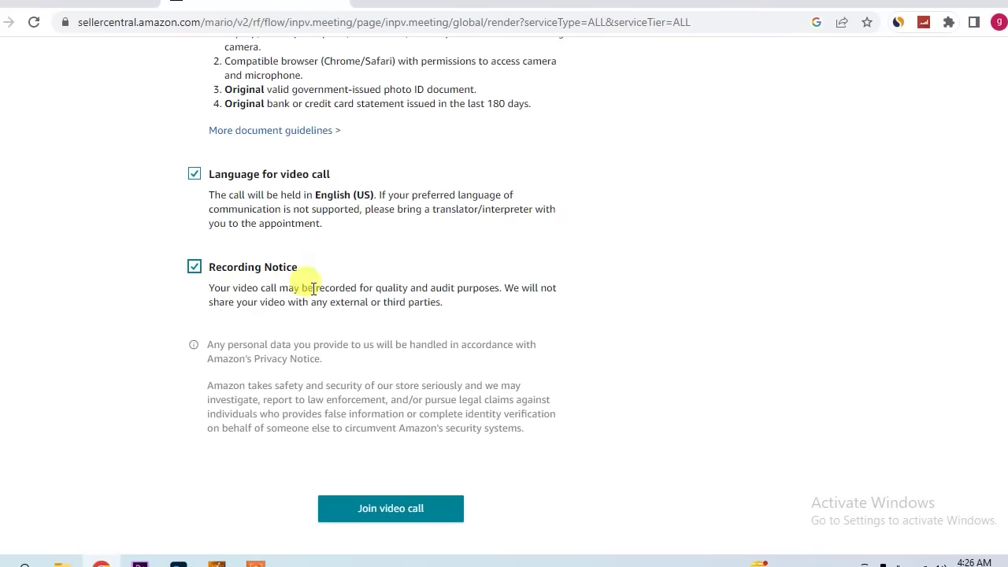
pyautogui.scroll(-2, 638, 346)
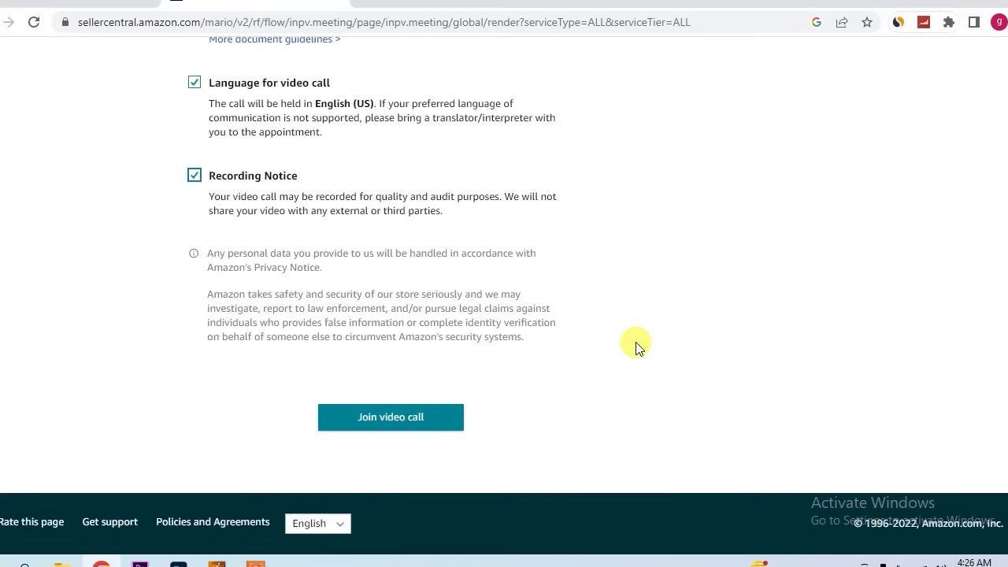
# Try joining the video call, then glance at the Gmail inbox and return to Seller Central
pyautogui.click(371, 414)
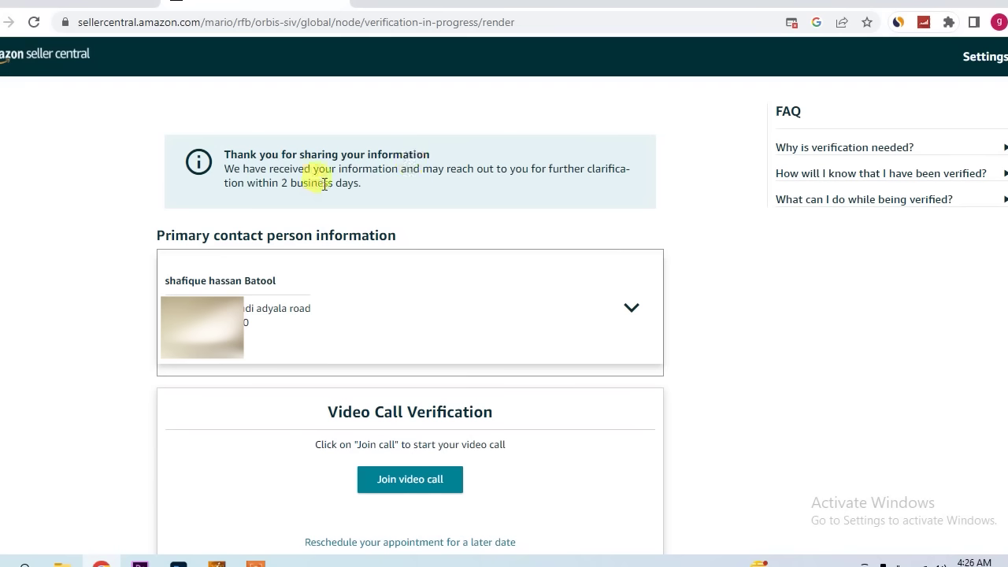
pyautogui.click(79, 3)
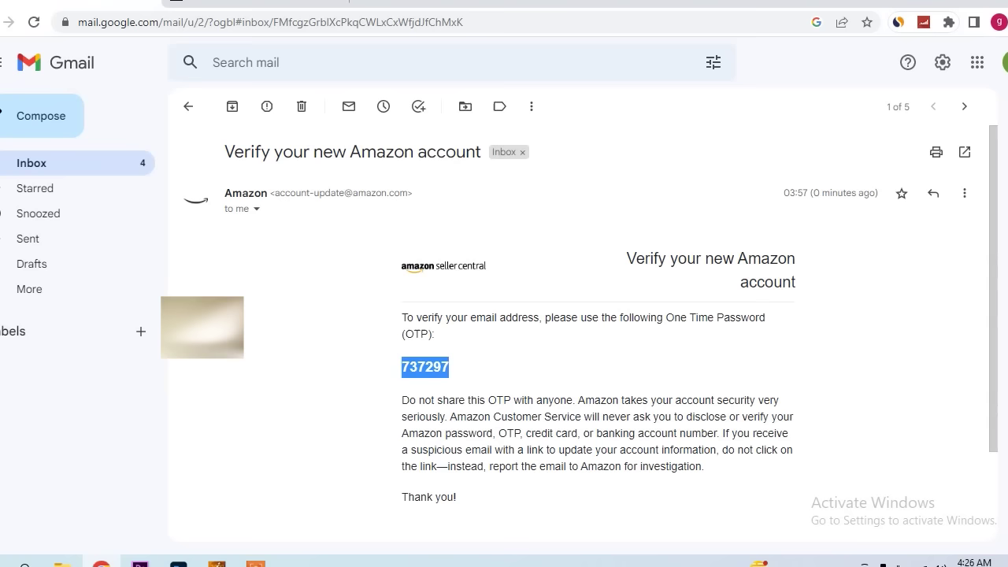
pyautogui.click(58, 163)
pyautogui.click(260, 3)
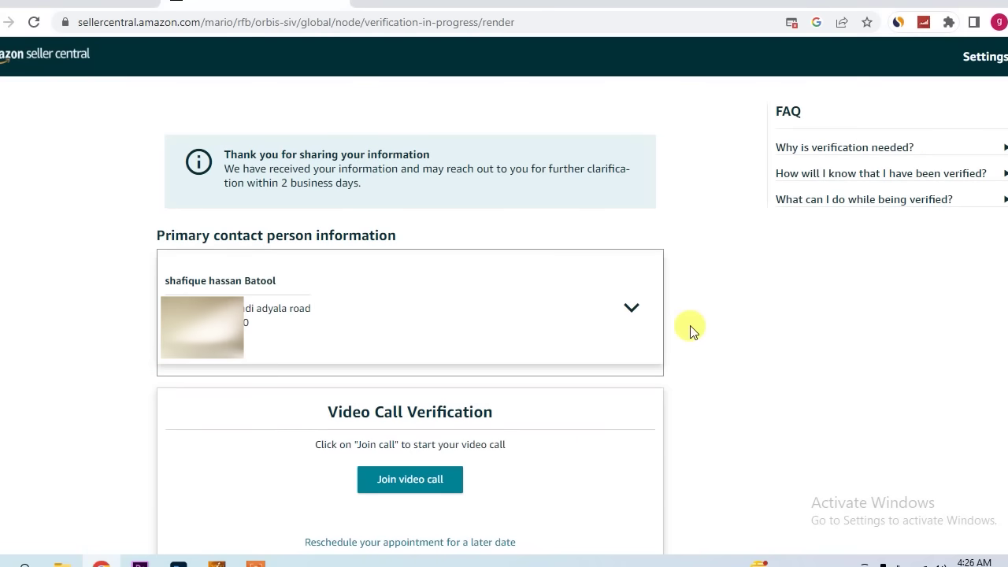
# Join the identity verification video call again, reaching the camera and microphone access request
pyautogui.scroll(-3, 690, 331)
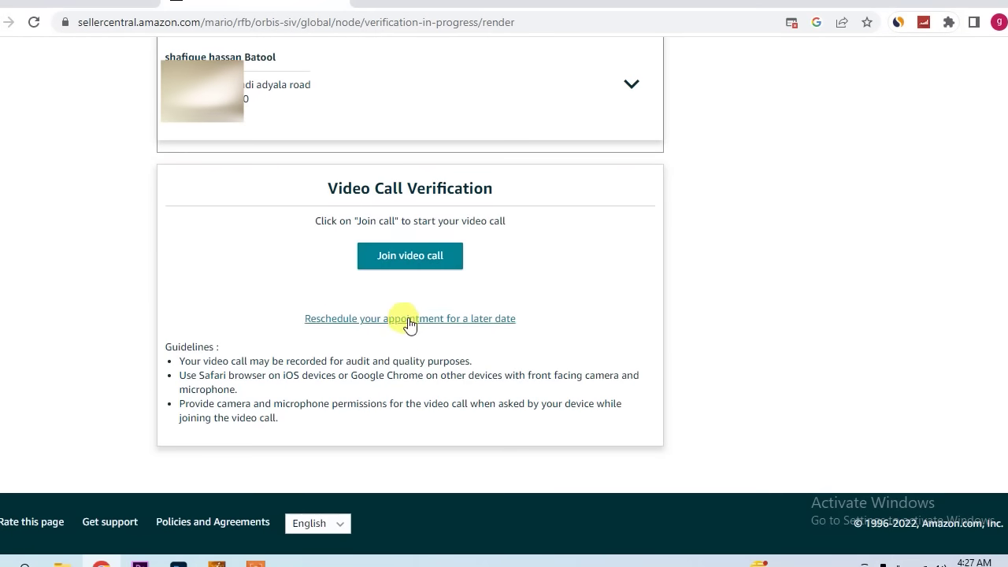
pyautogui.scroll(2, 705, 312)
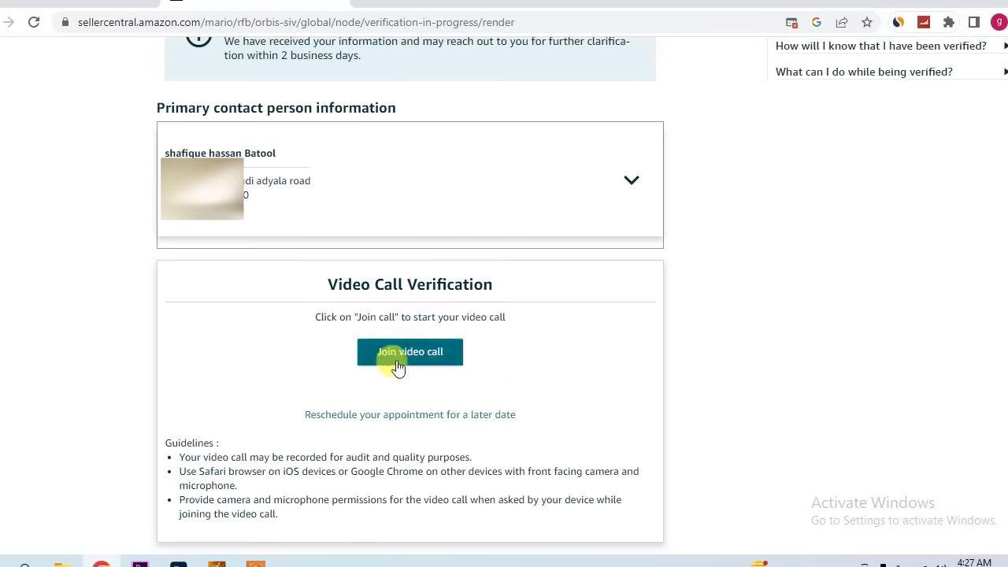
pyautogui.scroll(3, 656, 354)
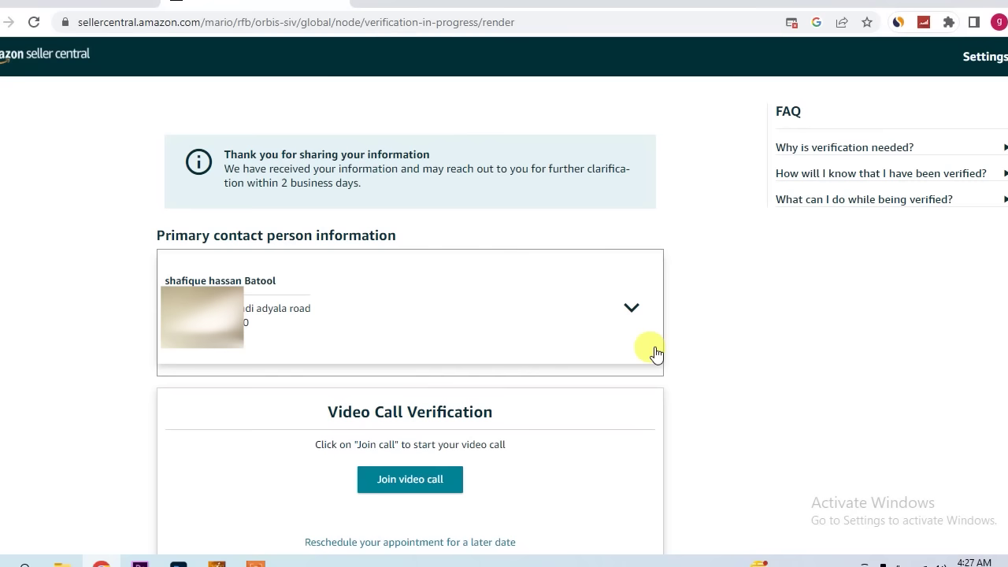
pyautogui.scroll(-5, 666, 438)
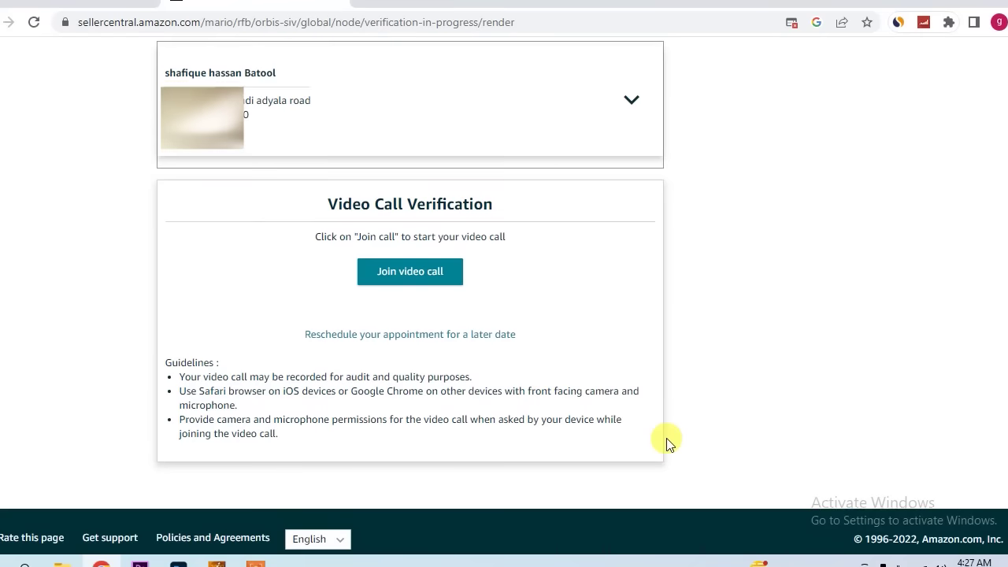
pyautogui.click(397, 274)
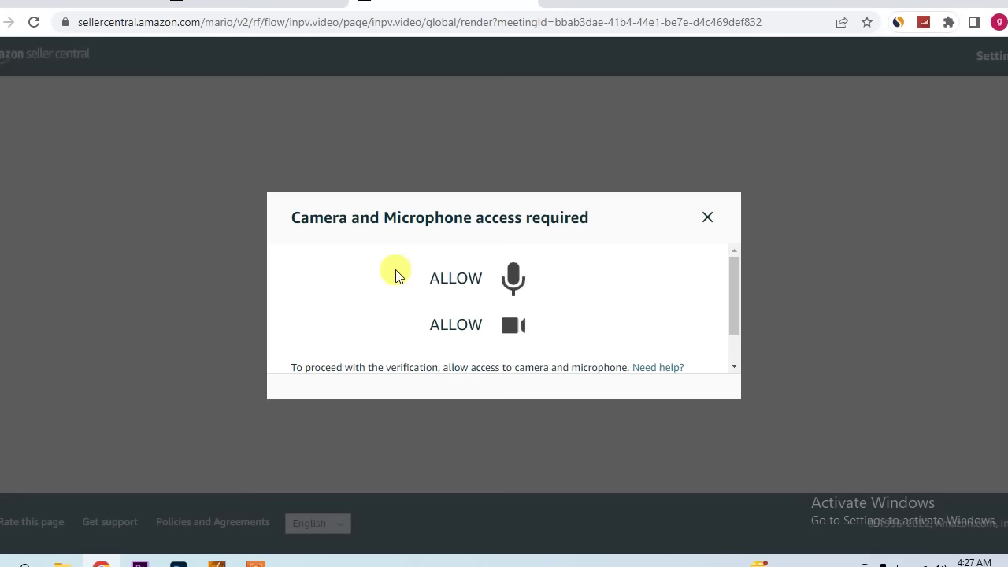
# Allow camera and microphone access in the access dialog and the browser prompts
pyautogui.click(512, 279)
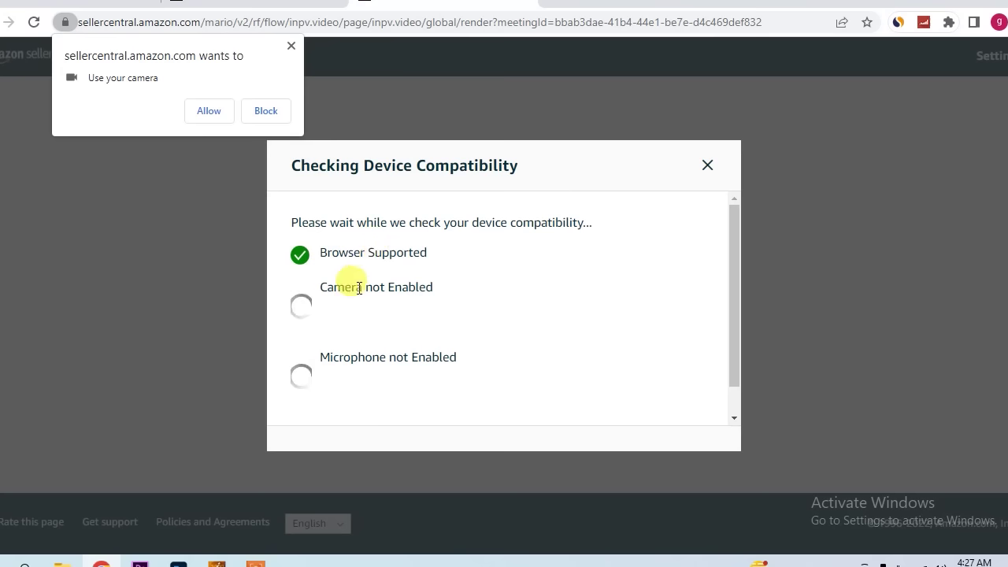
pyautogui.click(213, 108)
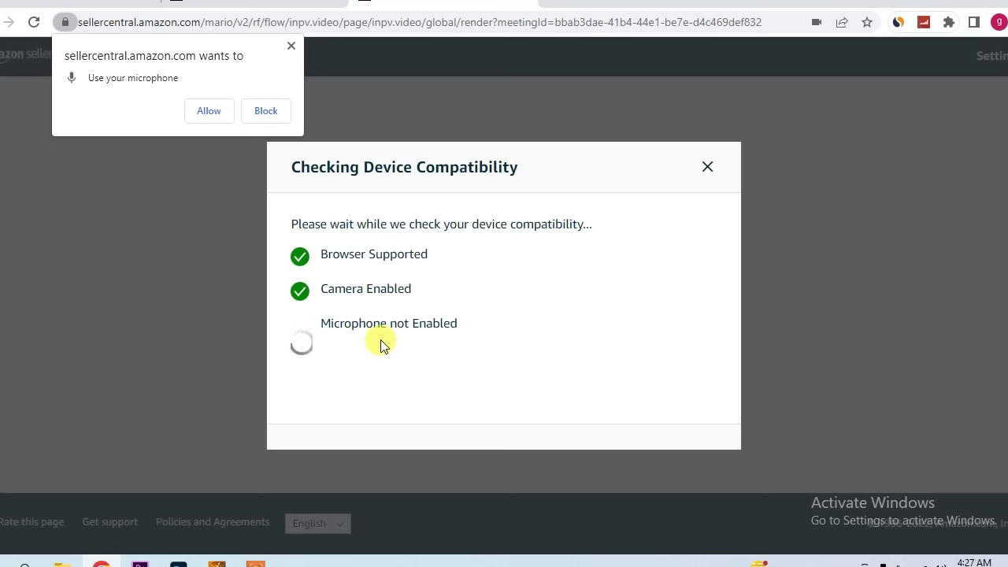
pyautogui.click(207, 112)
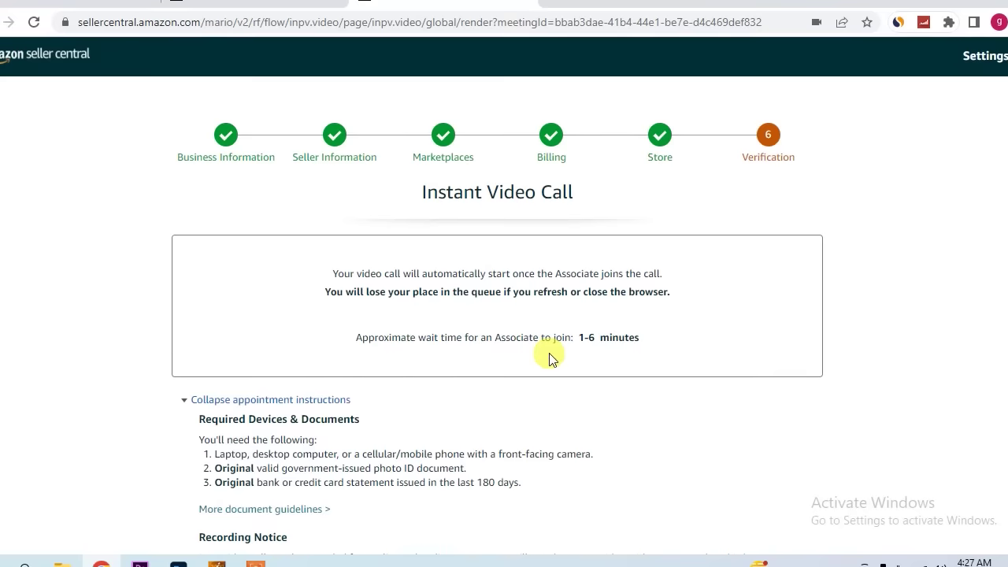
# After talking with the Amazon associate, end the video appointment and confirm 'Yes - End Call'
pyautogui.scroll(-3, 550, 358)
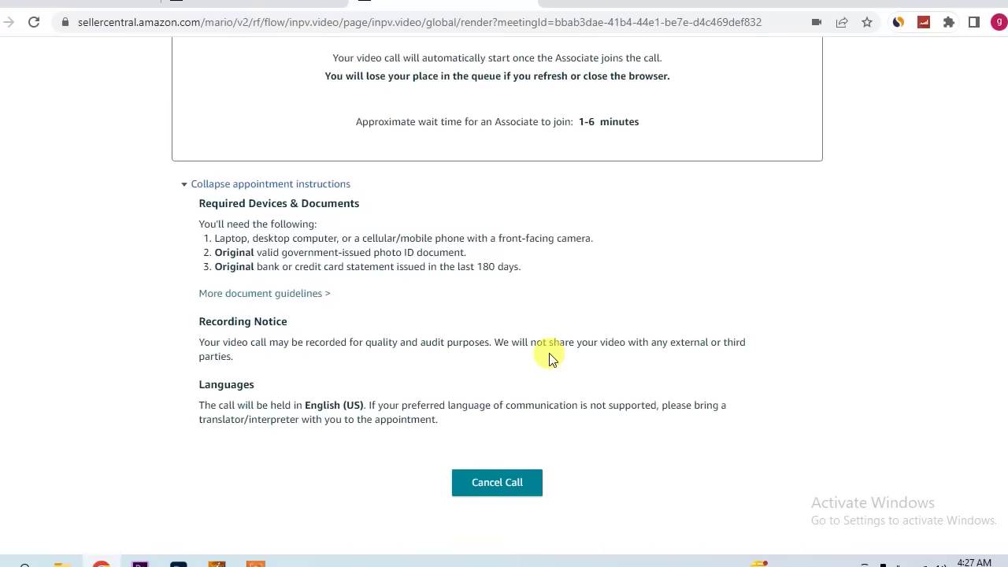
pyautogui.scroll(3, 549, 358)
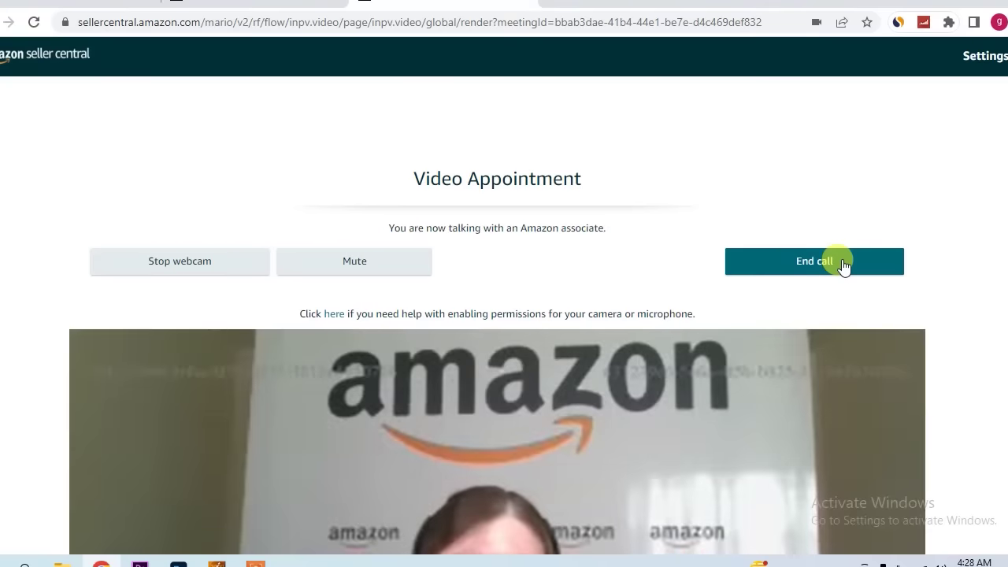
pyautogui.click(843, 266)
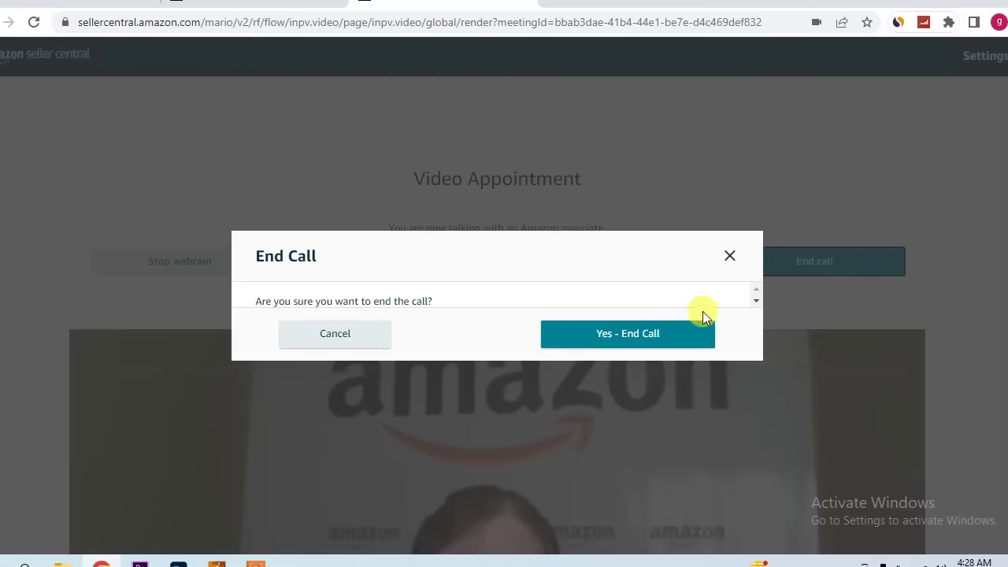
pyautogui.click(666, 334)
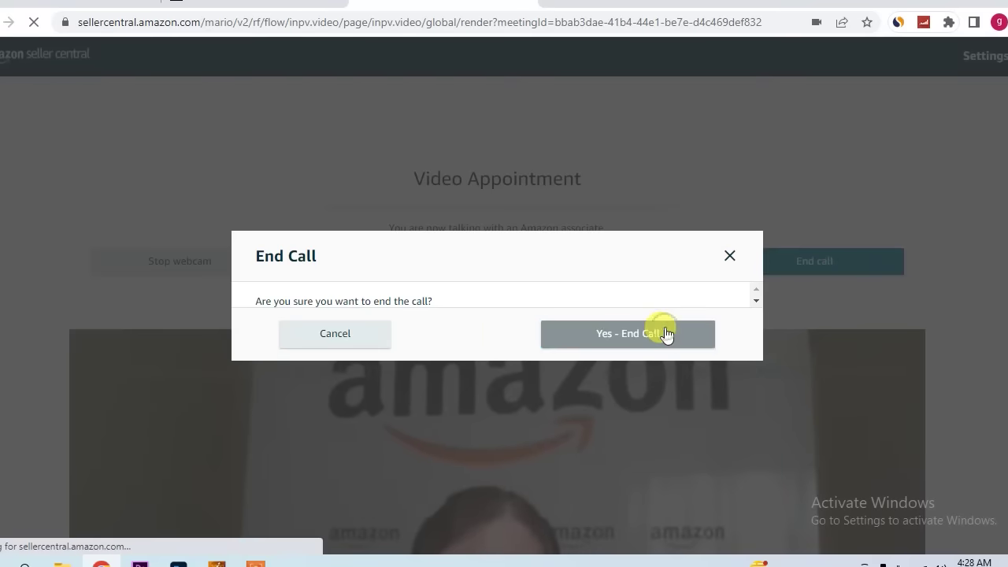